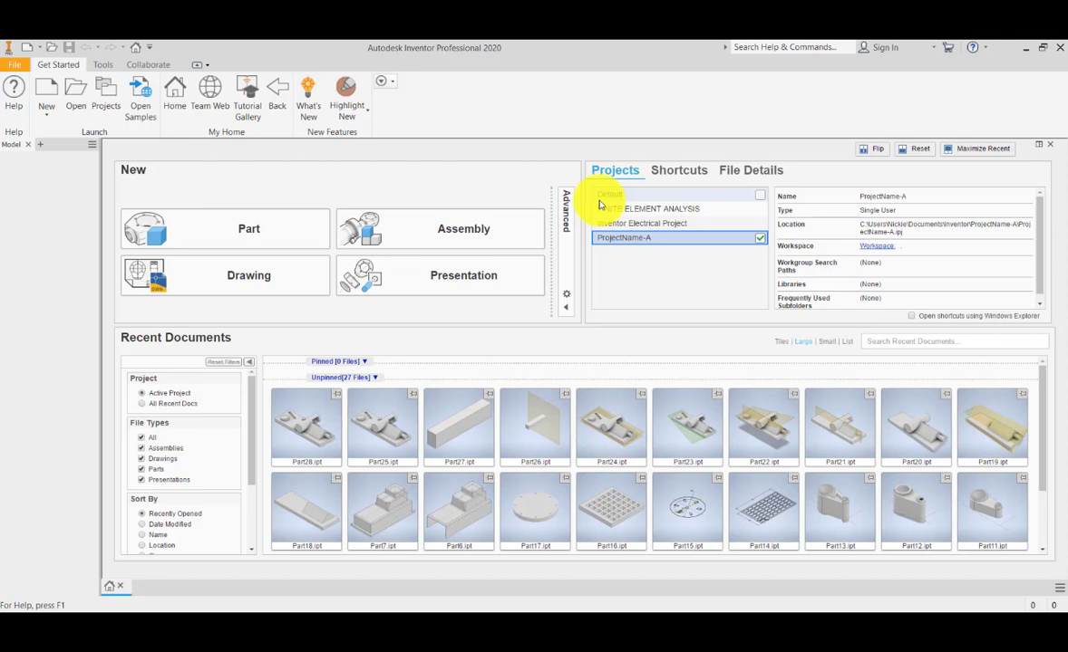
Open the recent part Part28.ipt and save a copy of it as Part29 in the ProjectName-A folder
left_click(314, 444)
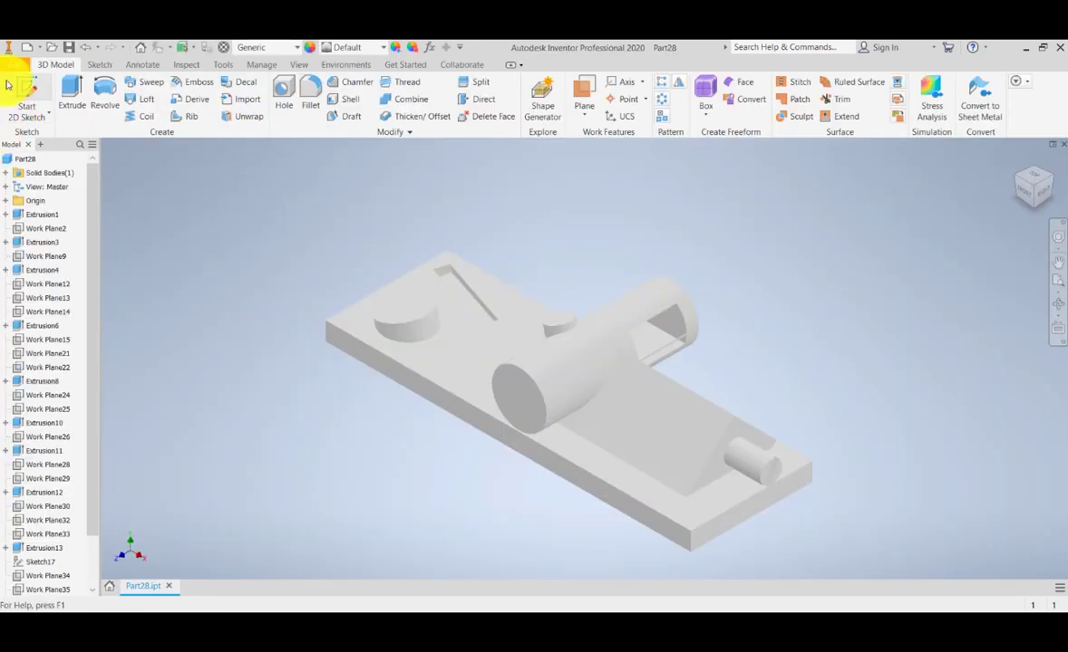
left_click(15, 68)
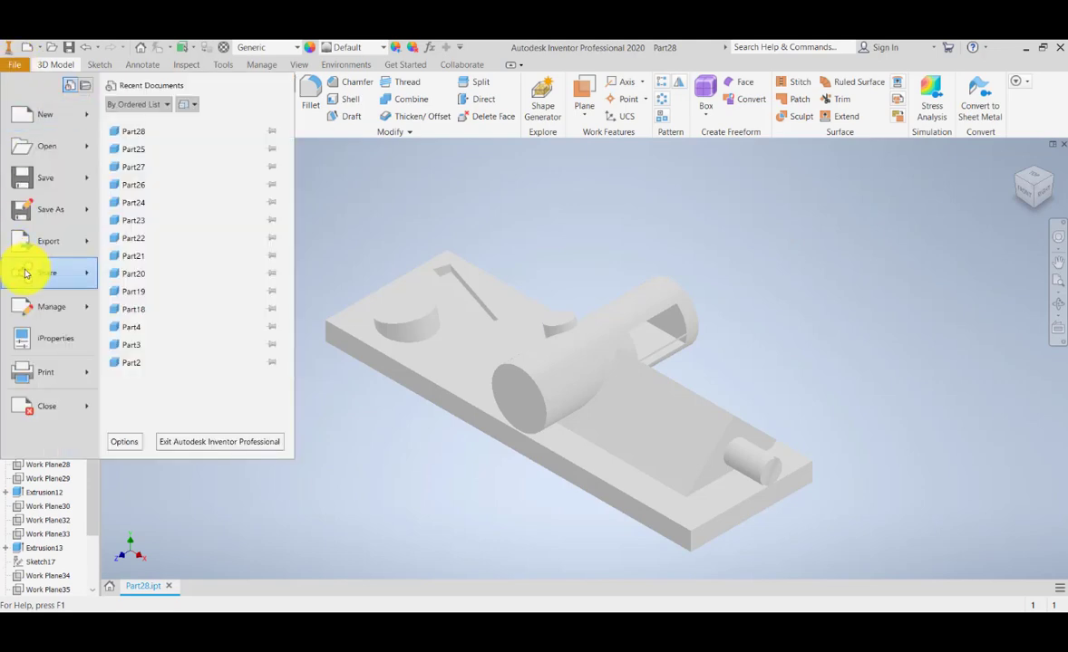
left_click(39, 218)
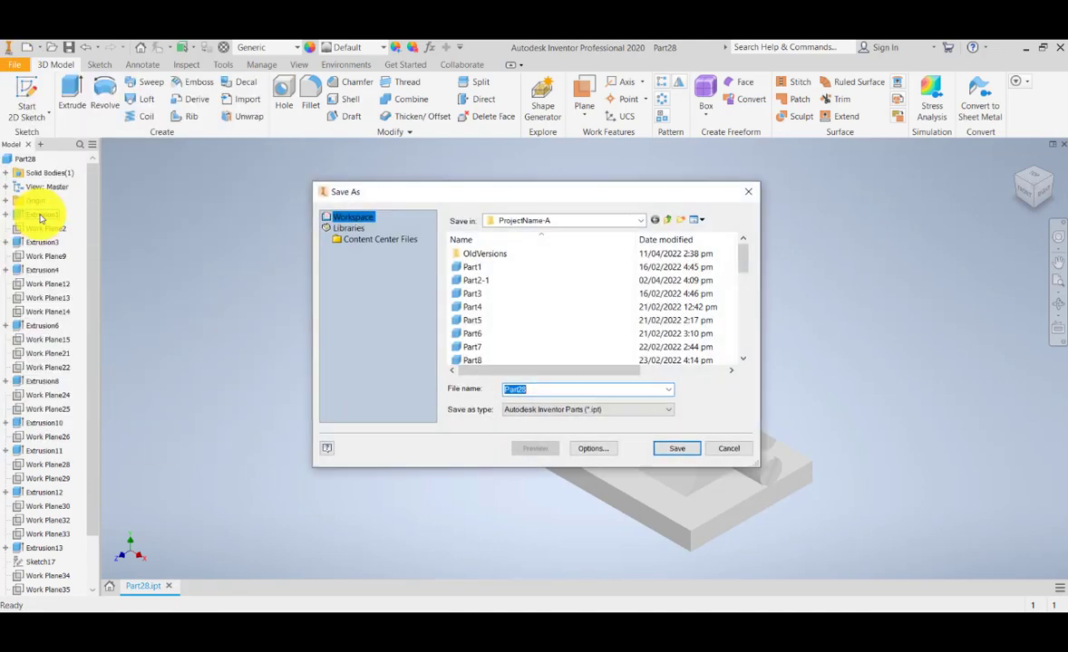
left_click_drag(738, 268, 725, 358)
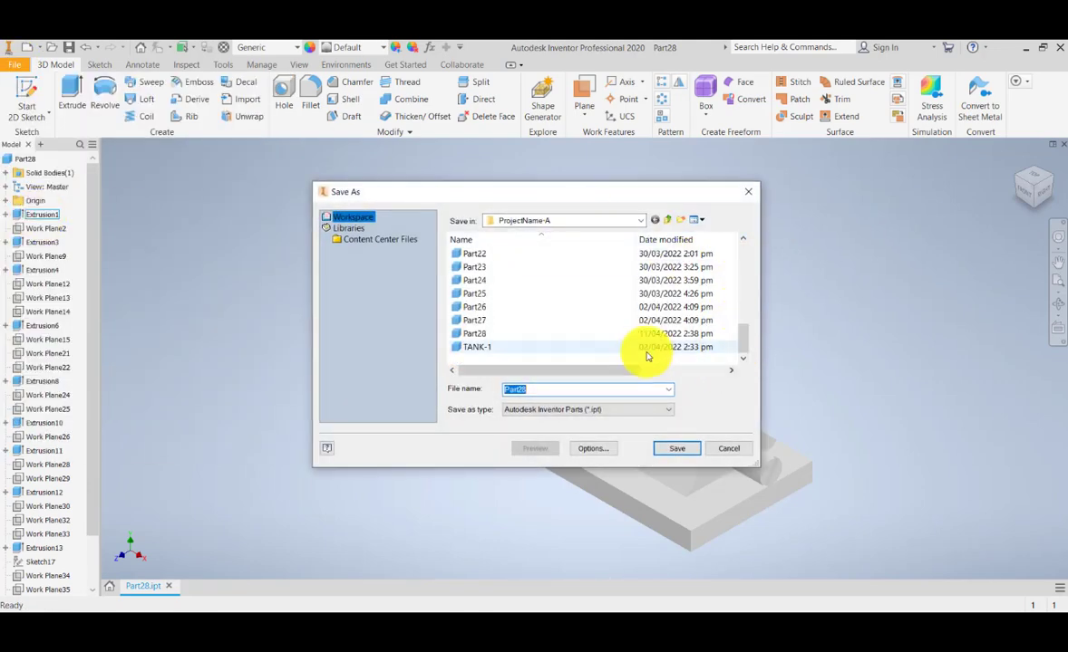
left_click(537, 388)
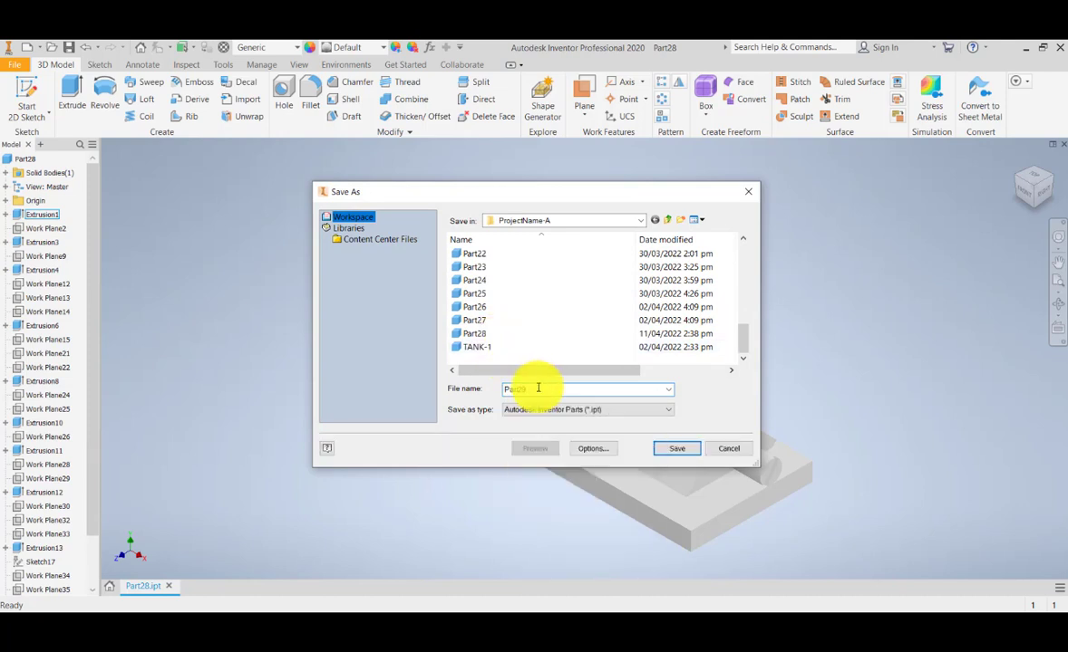
left_click(678, 451)
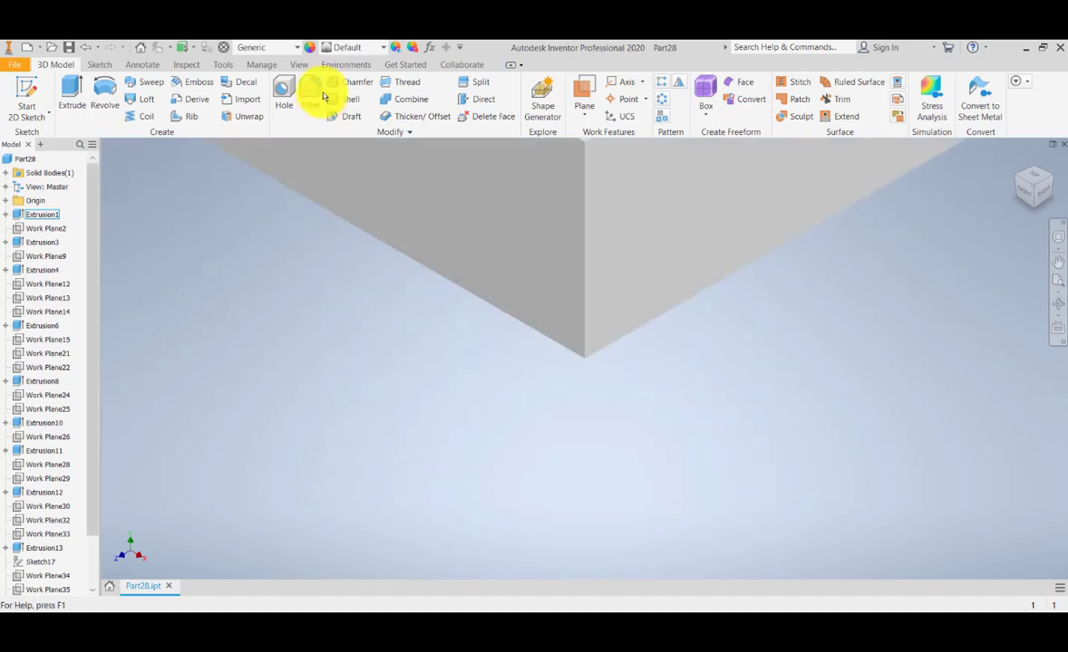
Switch the model's visual style to shaded with visible edges and turn on shadows
left_click(302, 64)
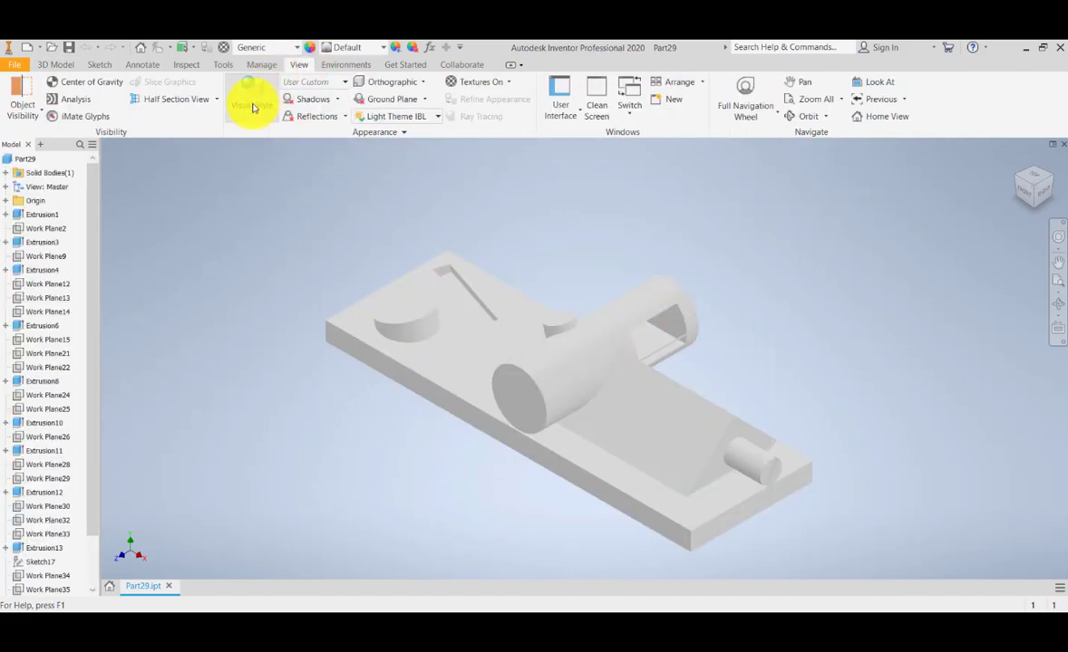
left_click(255, 107)
left_click(291, 204)
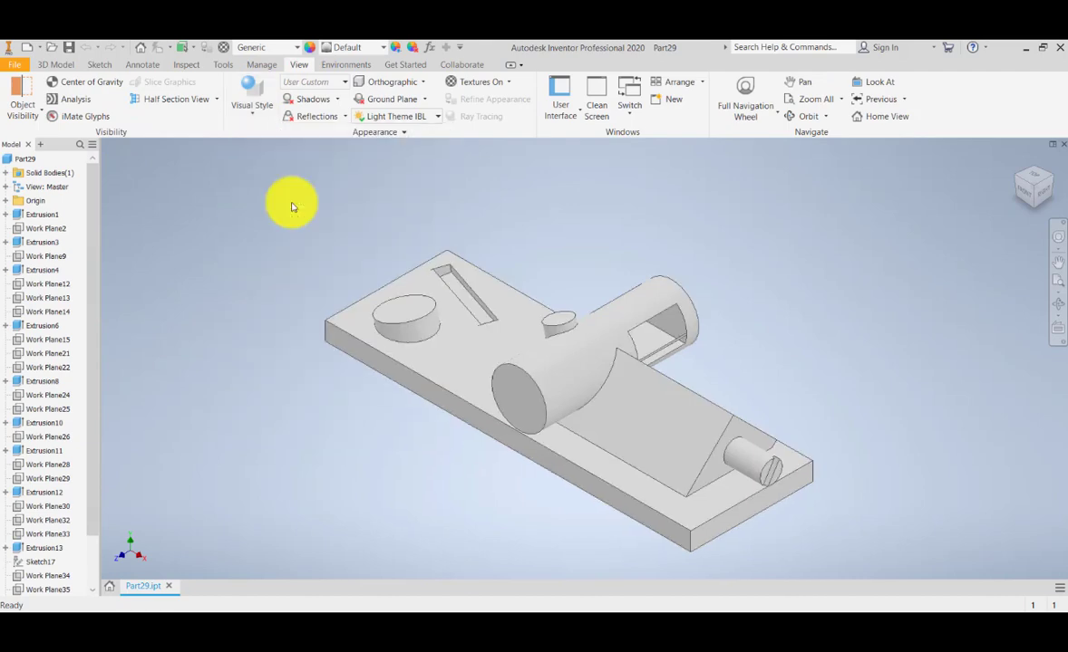
left_click(305, 102)
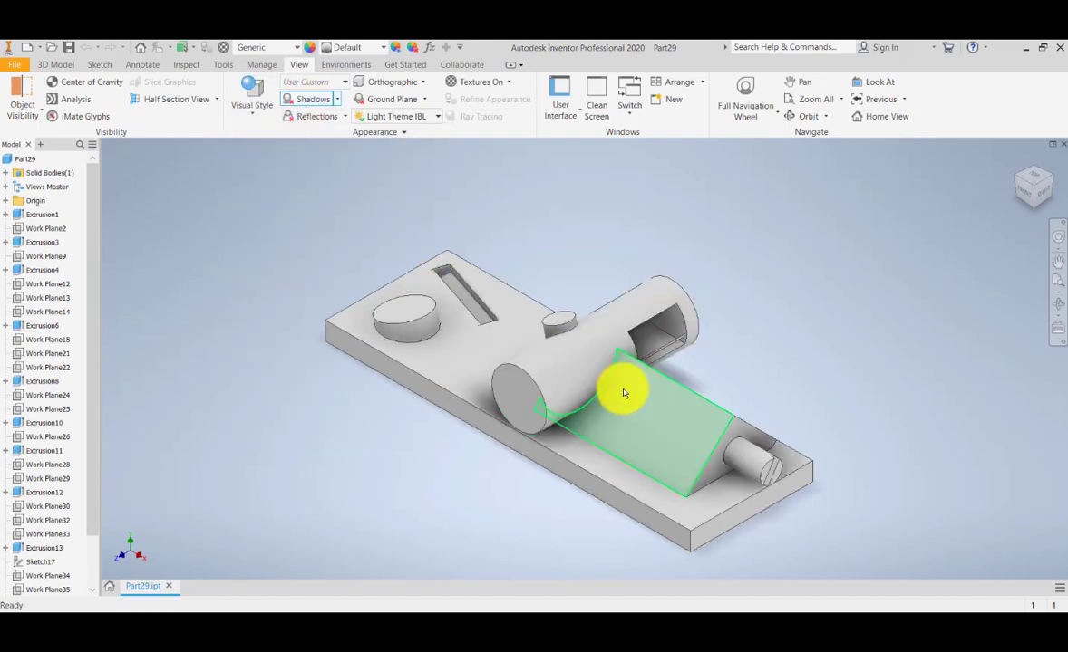
scroll(539, 341, "up", 5)
scroll(542, 357, "down", 10)
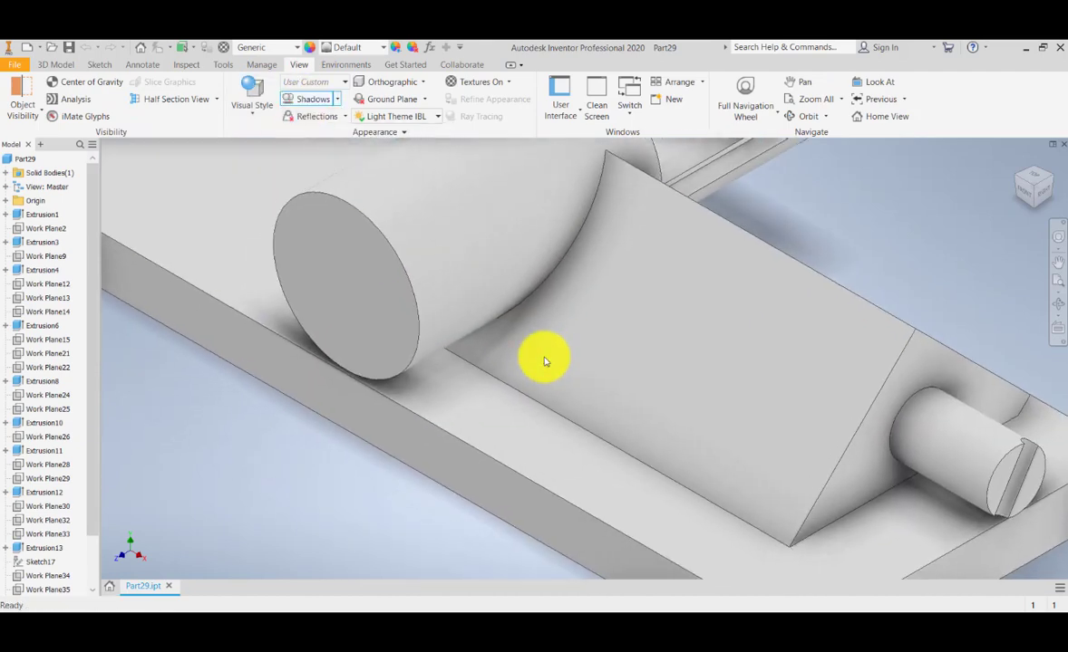
Create a work plane tangent to the large cylinder's curved surface and parallel to the base plate's short end face
left_click(59, 65)
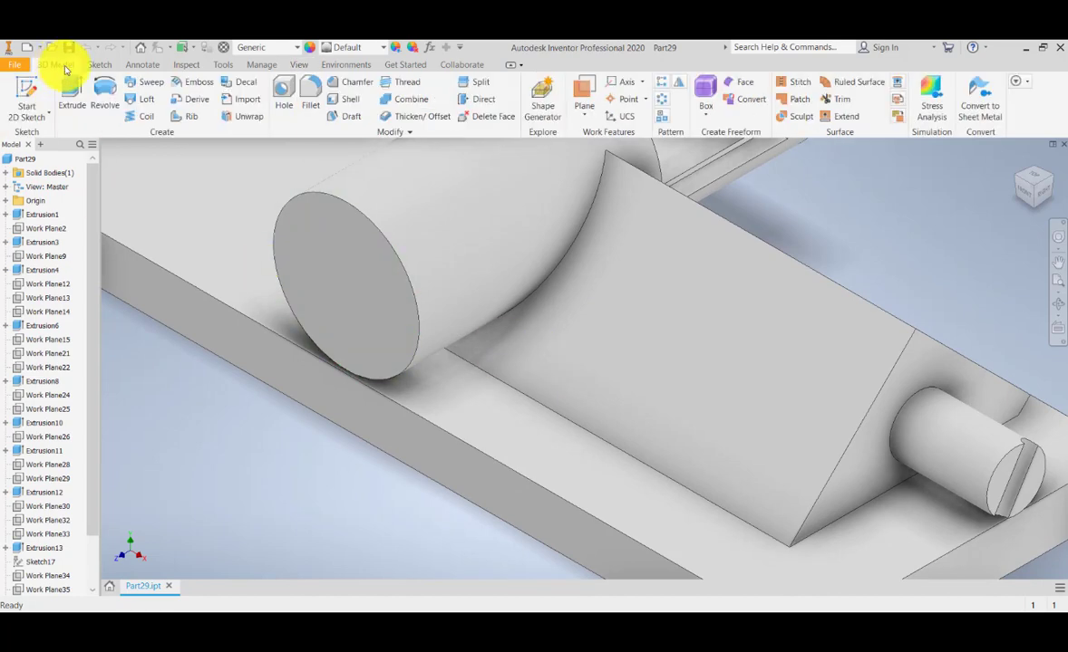
left_click(585, 112)
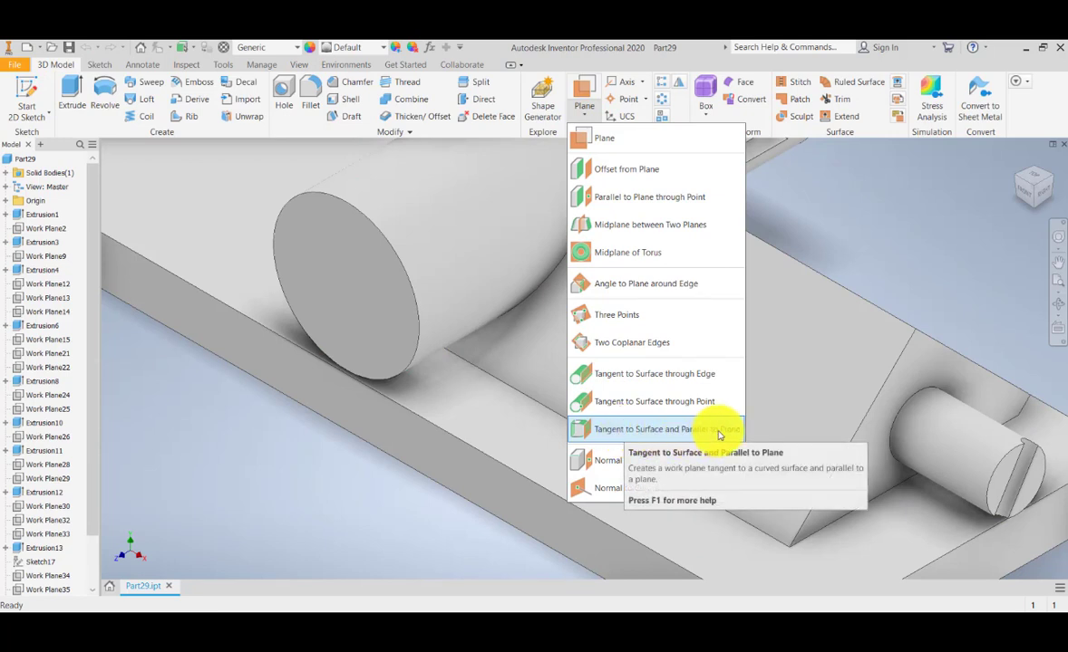
left_click(639, 434)
middle_click_drag(555, 447, 580, 448)
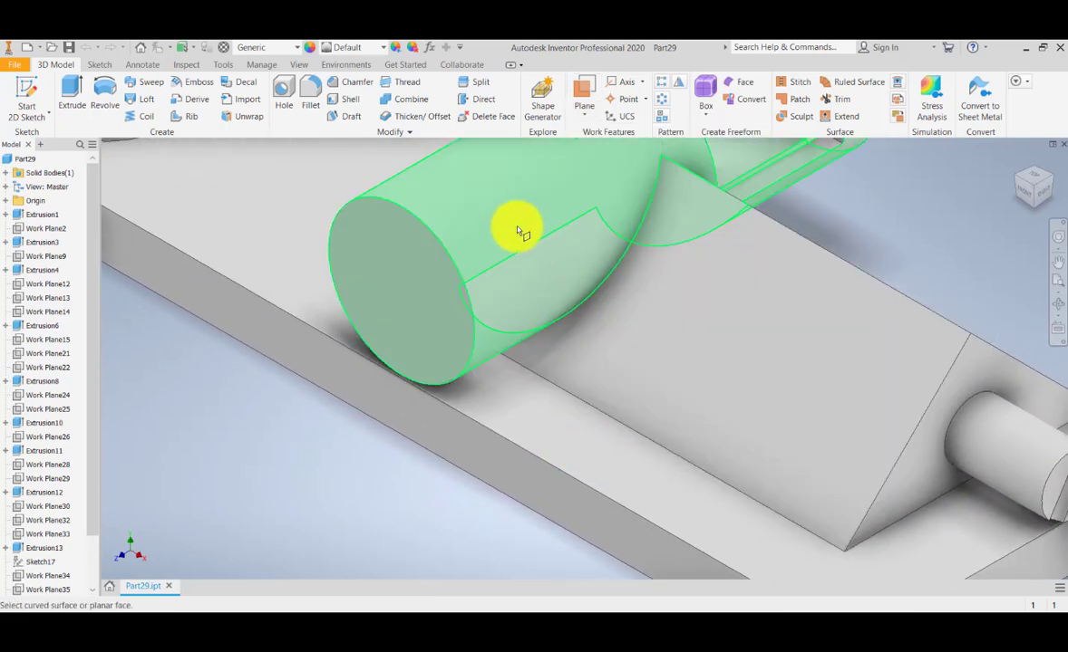
left_click(514, 227)
middle_click_drag(569, 383, 455, 264)
scroll(539, 338, "down", 4)
scroll(535, 337, "up", 2)
scroll(535, 326, "up", 3)
scroll(455, 263, "down", 5)
scroll(460, 276, "up", 3)
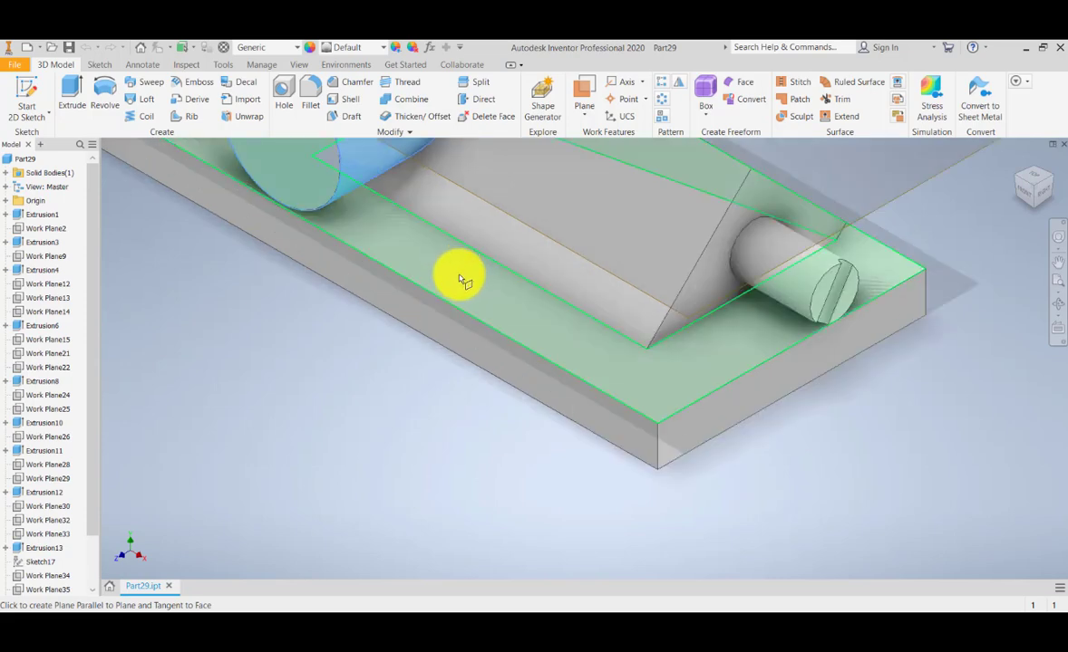
scroll(634, 447, "up", 2)
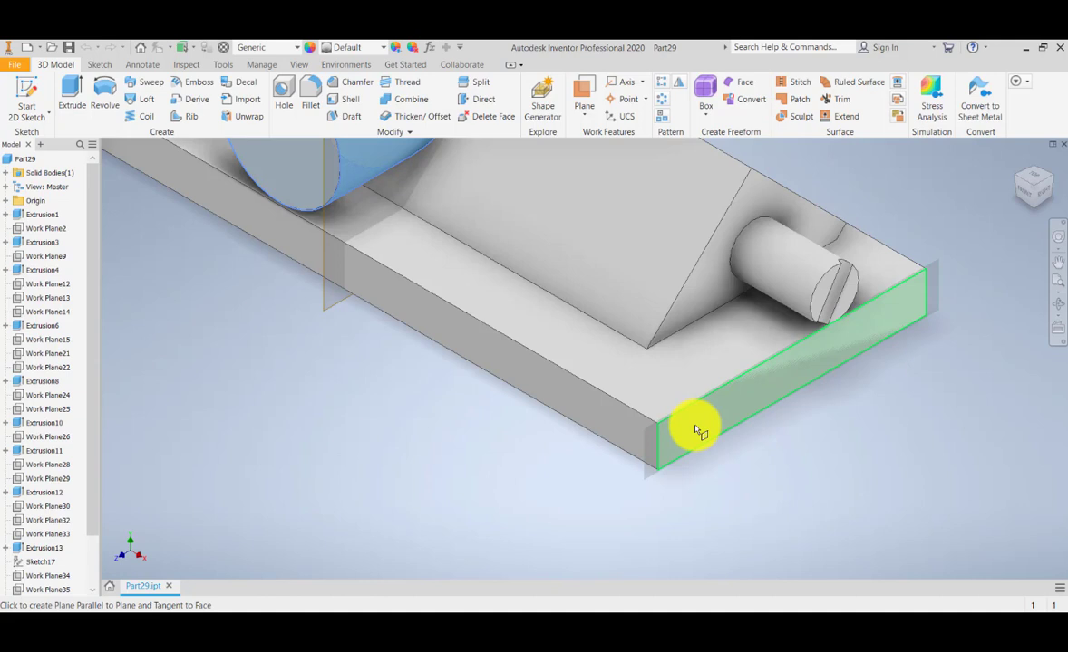
mouse_move(696, 431)
Create a work plane tangent to the small slotted cylinder and parallel to the base plate's long front side face
key("F6")
scroll(903, 365, "up", 5)
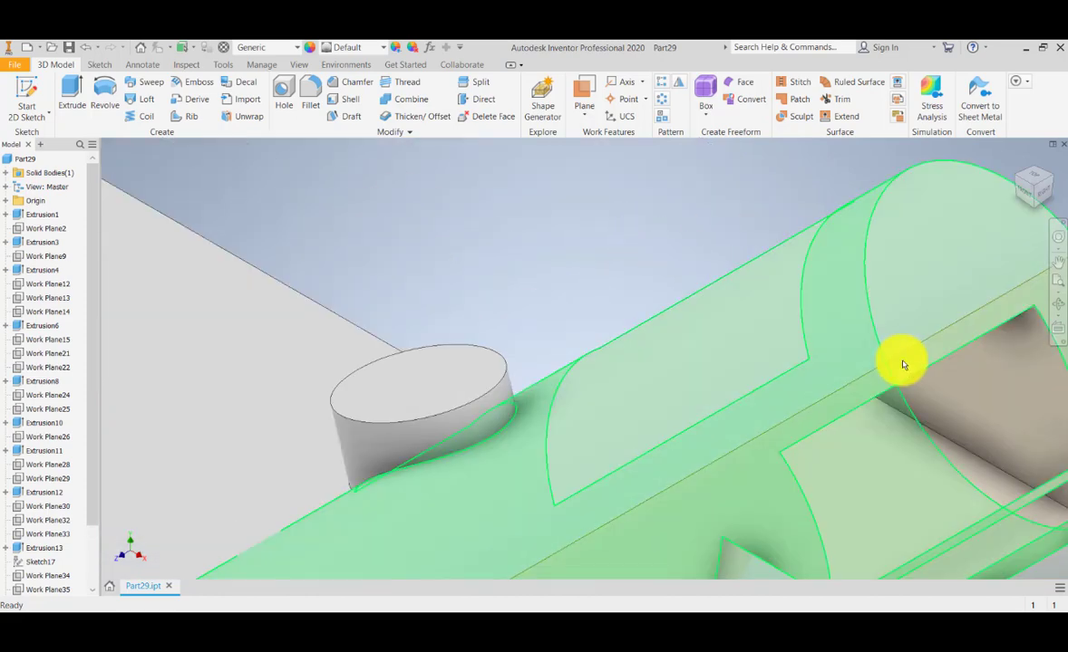
key("F6")
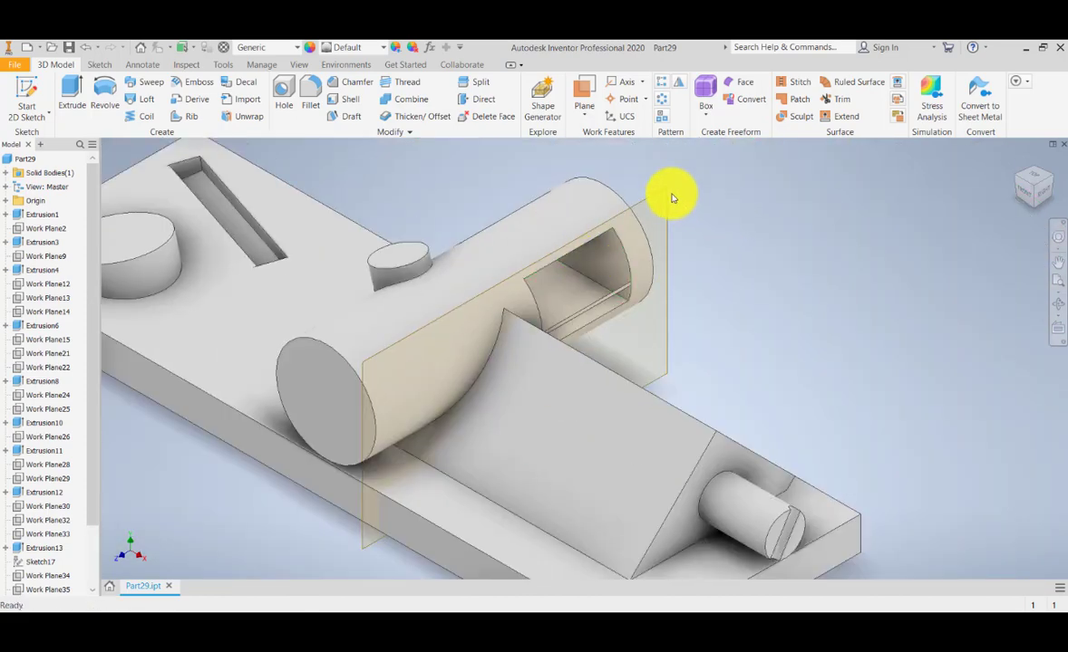
middle_click_drag(582, 262, 509, 350, "shift")
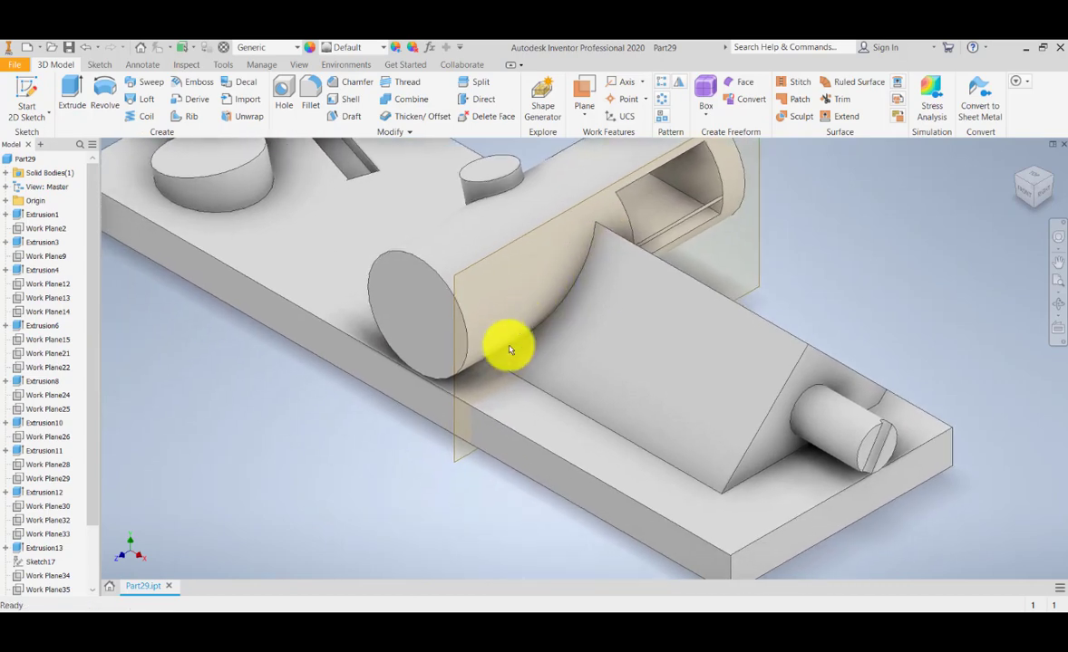
left_click(1051, 306)
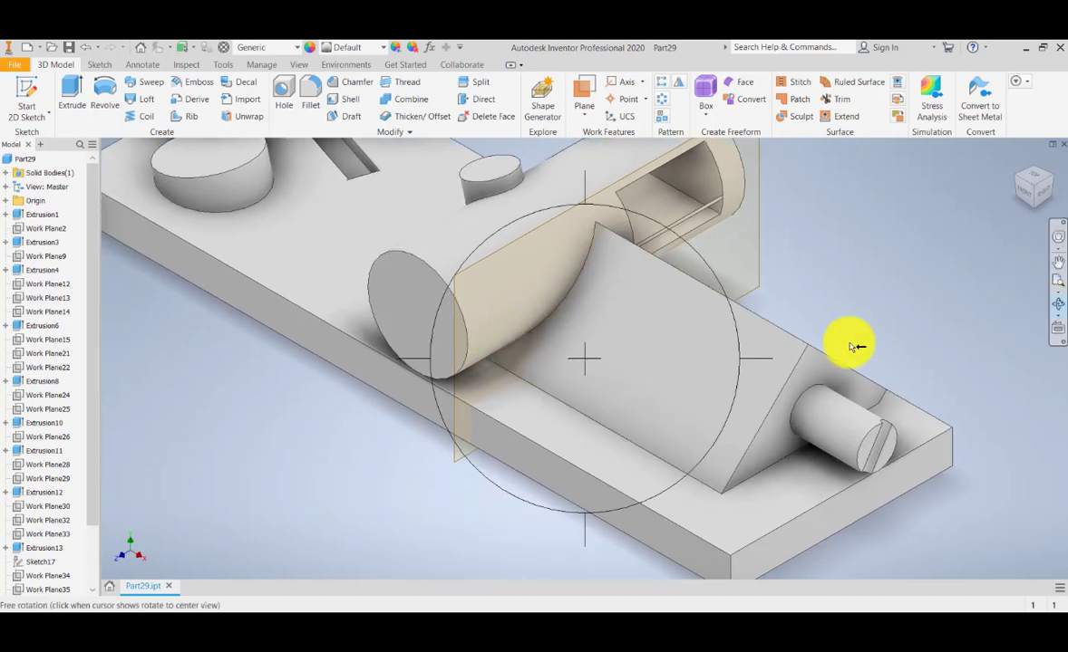
left_click_drag(853, 341, 519, 412)
left_click_drag(441, 297, 743, 314)
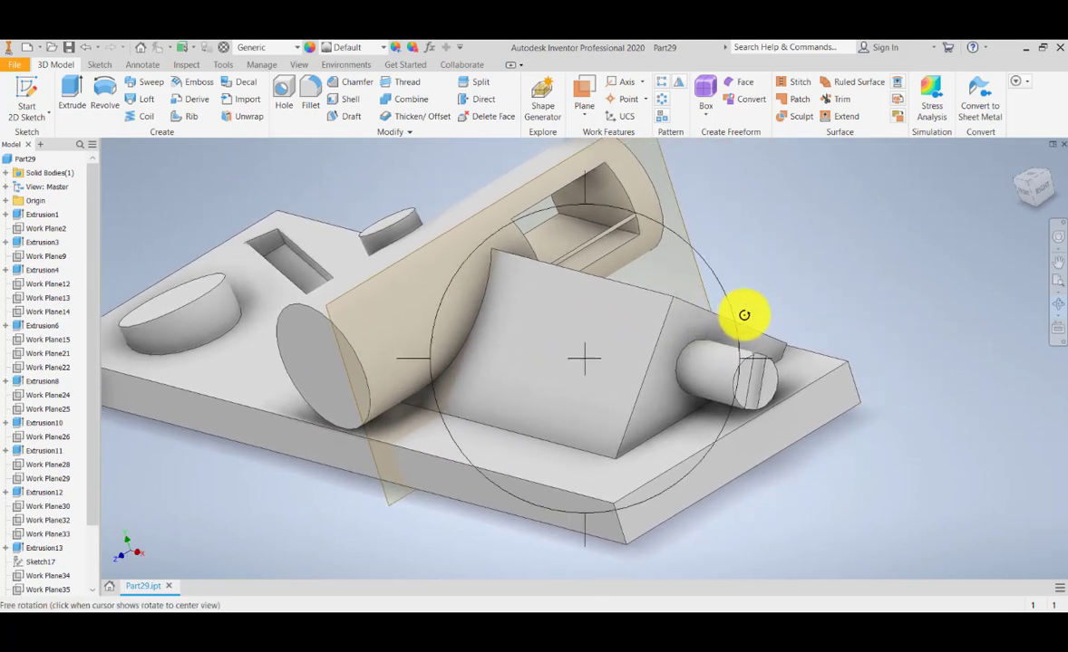
left_click(580, 117)
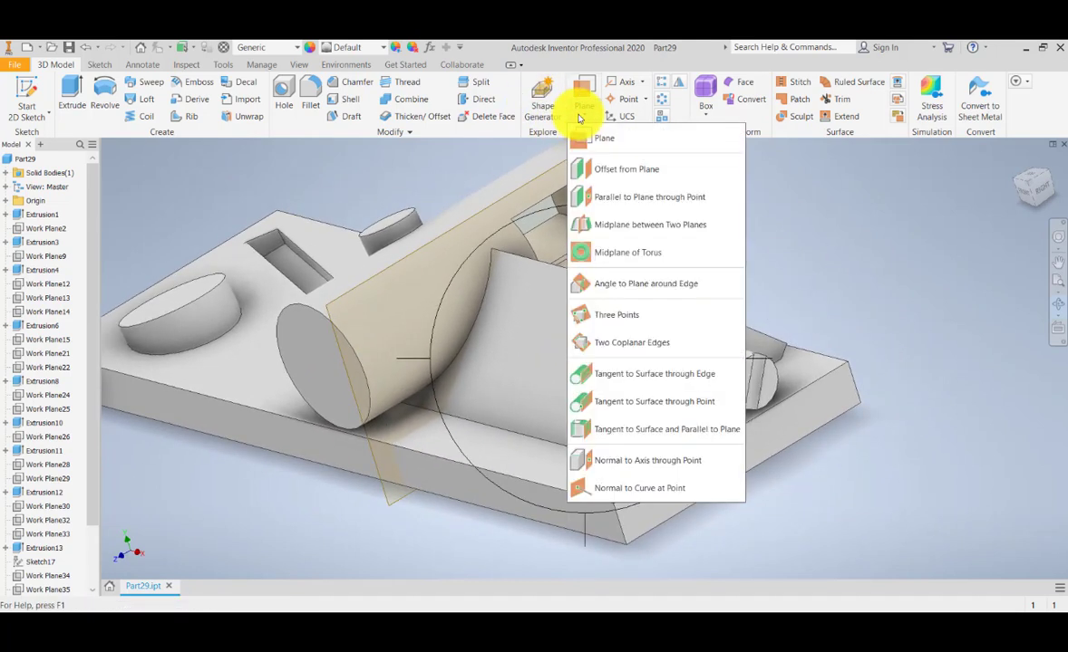
left_click(624, 436)
scroll(715, 362, "down", 5)
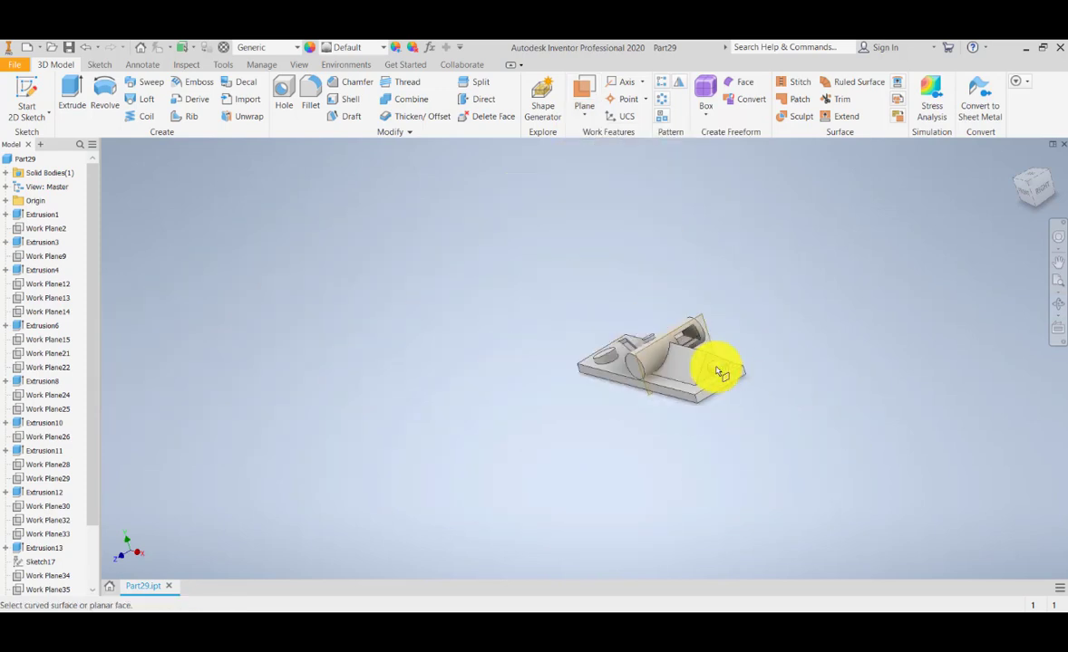
scroll(725, 380, "up", 6)
left_click(730, 377)
middle_click_drag(686, 436, 678, 321)
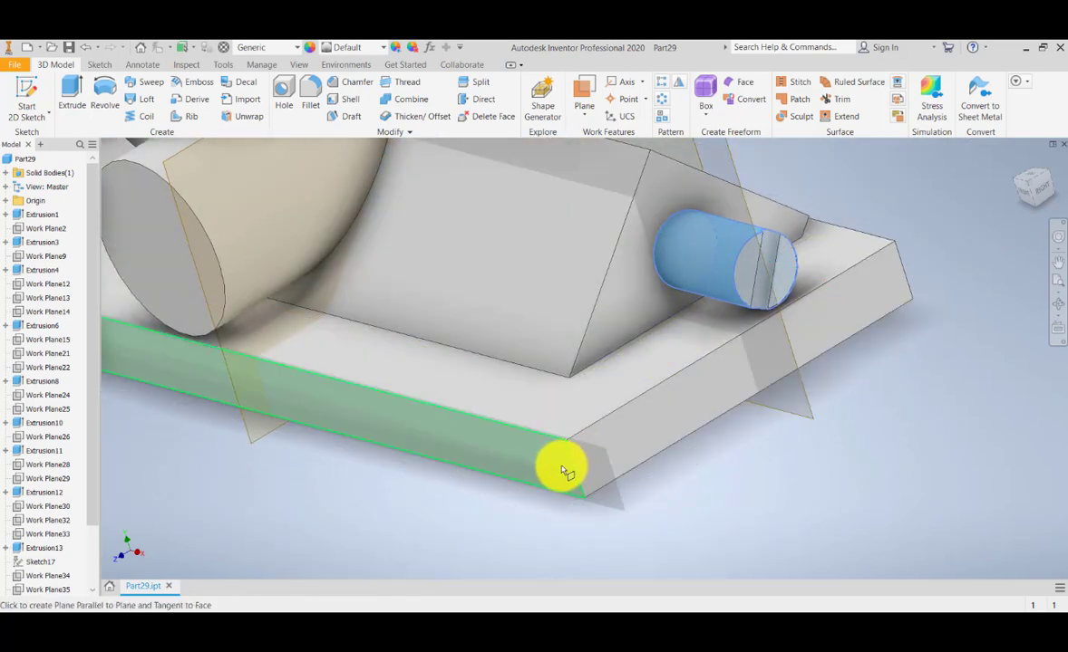
left_click(554, 466)
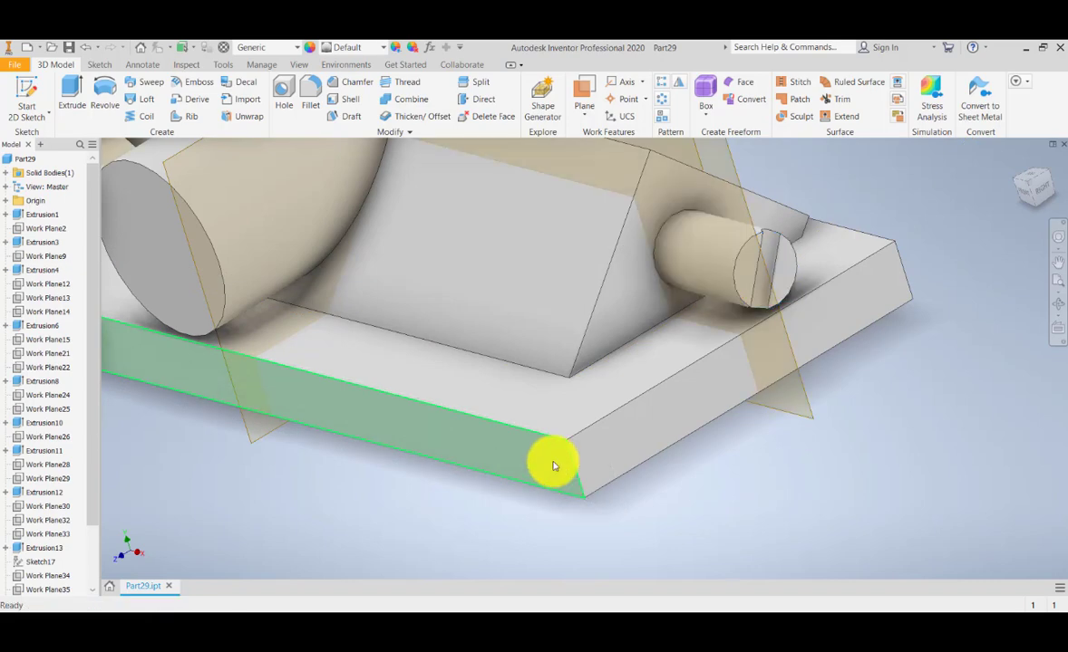
Start a 2D sketch on the work plane tangent to the small slotted cylinder
scroll(651, 439, "up", 5)
scroll(643, 438, "down", 4)
middle_click_drag(586, 387, 738, 422)
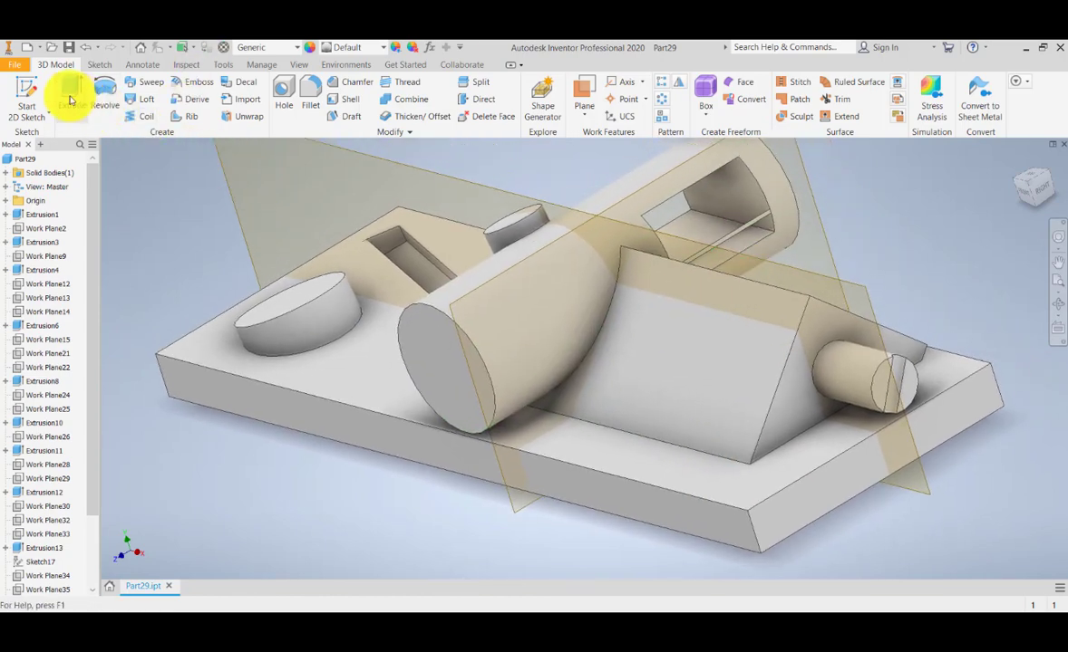
left_click(38, 94)
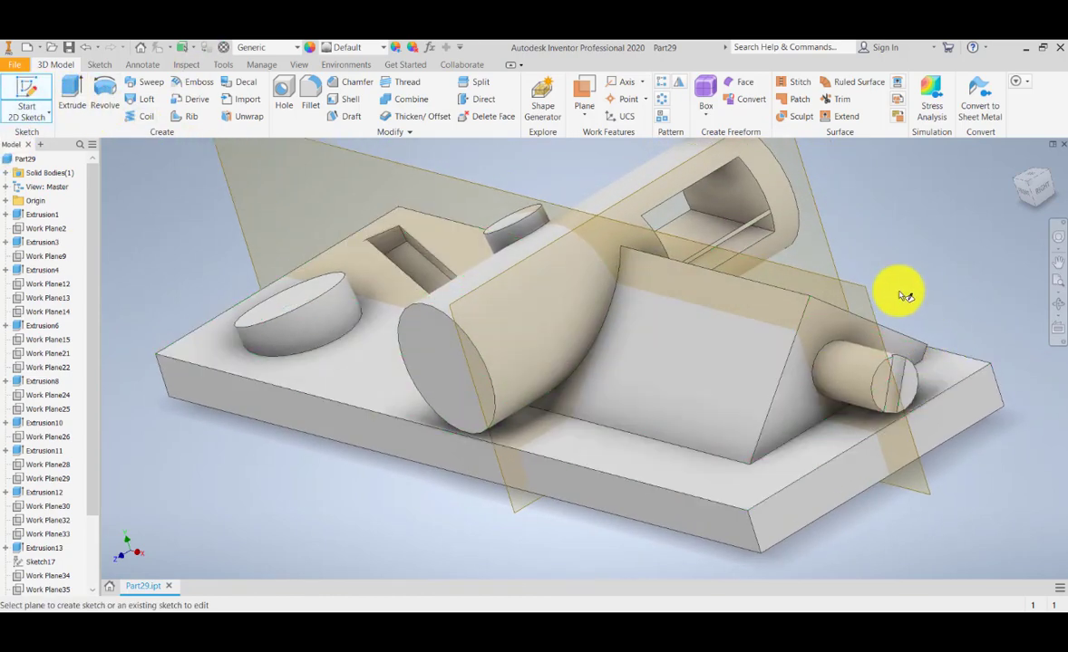
left_click(856, 288)
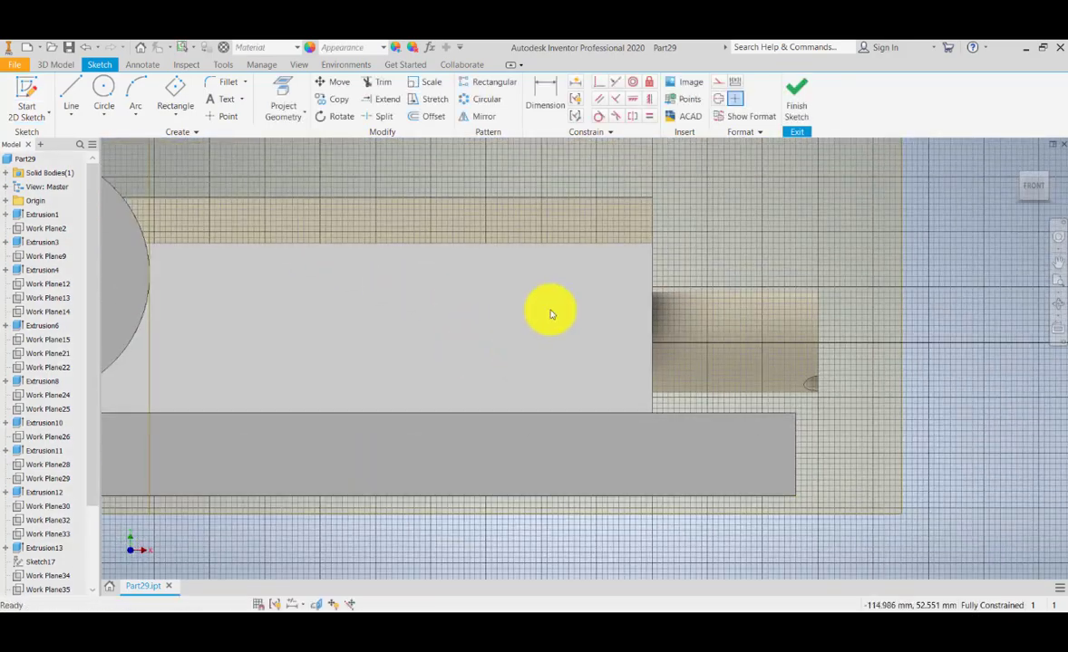
left_click(176, 116)
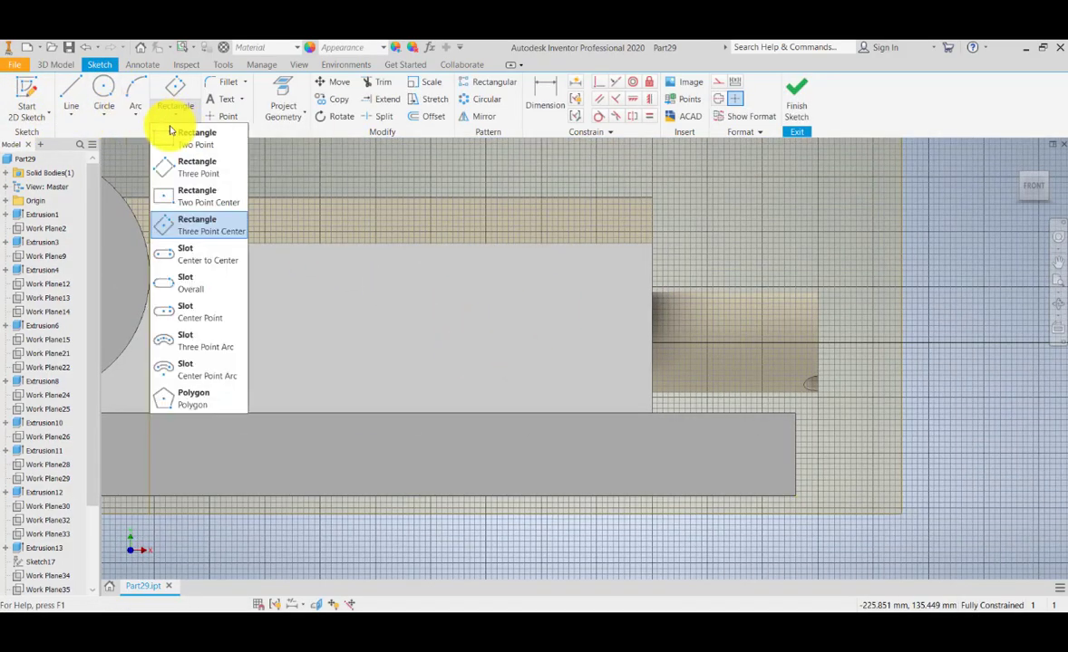
left_click(180, 202)
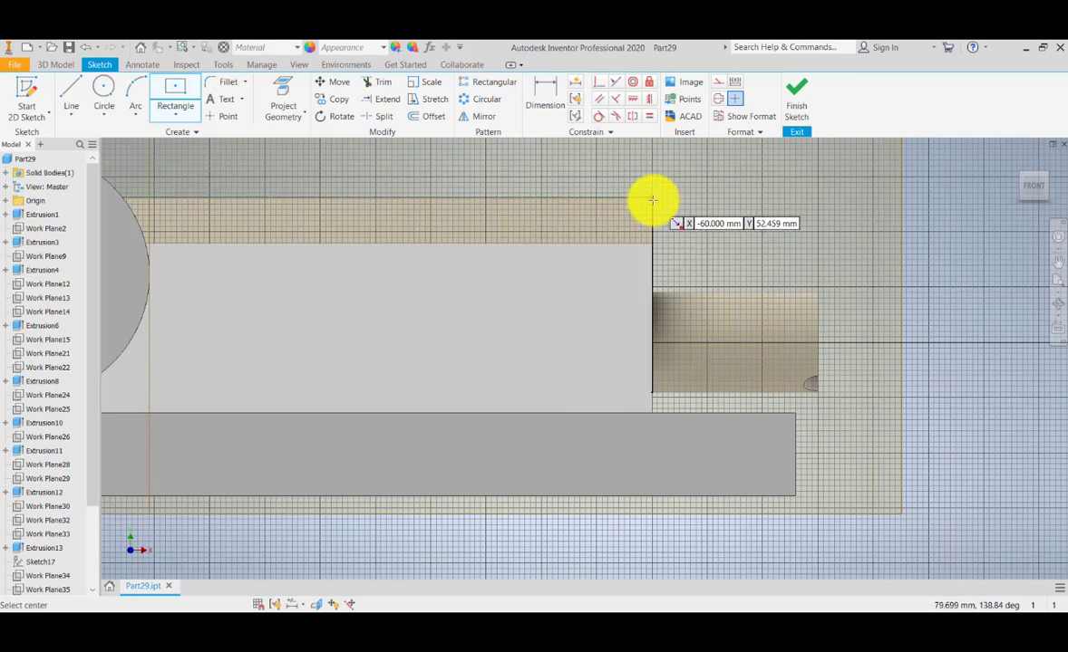
left_click(638, 205)
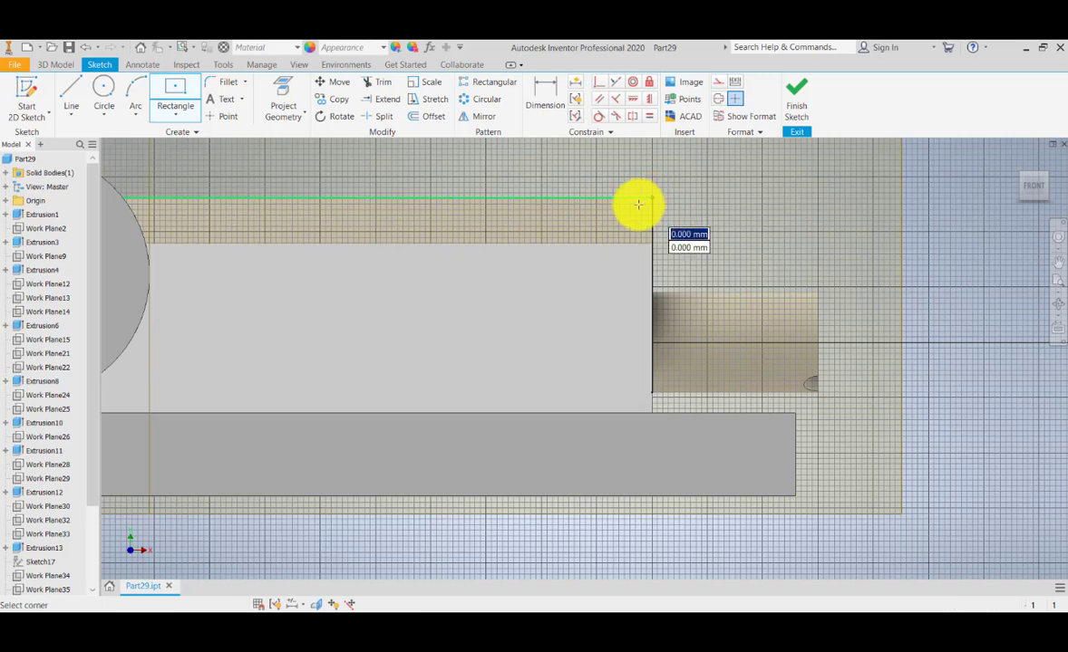
key("F2")
left_click_drag(608, 231, 570, 284)
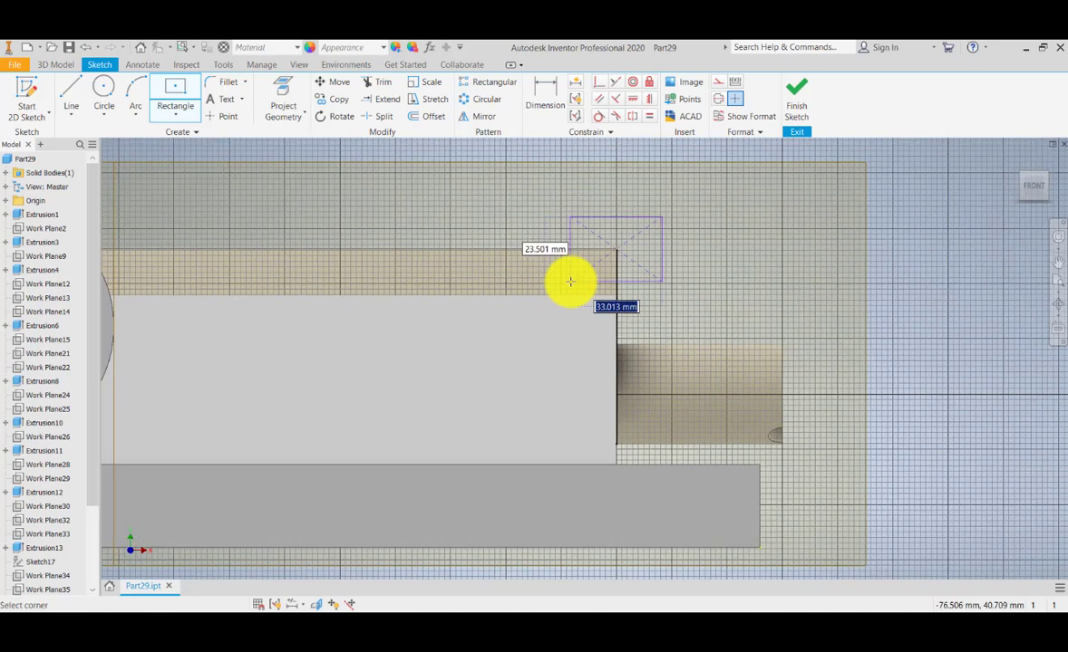
Sketch a two-point rectangle from the wedge block's upper corner beside the small cylinder, extending down and toward the large cylinder
left_click(176, 115)
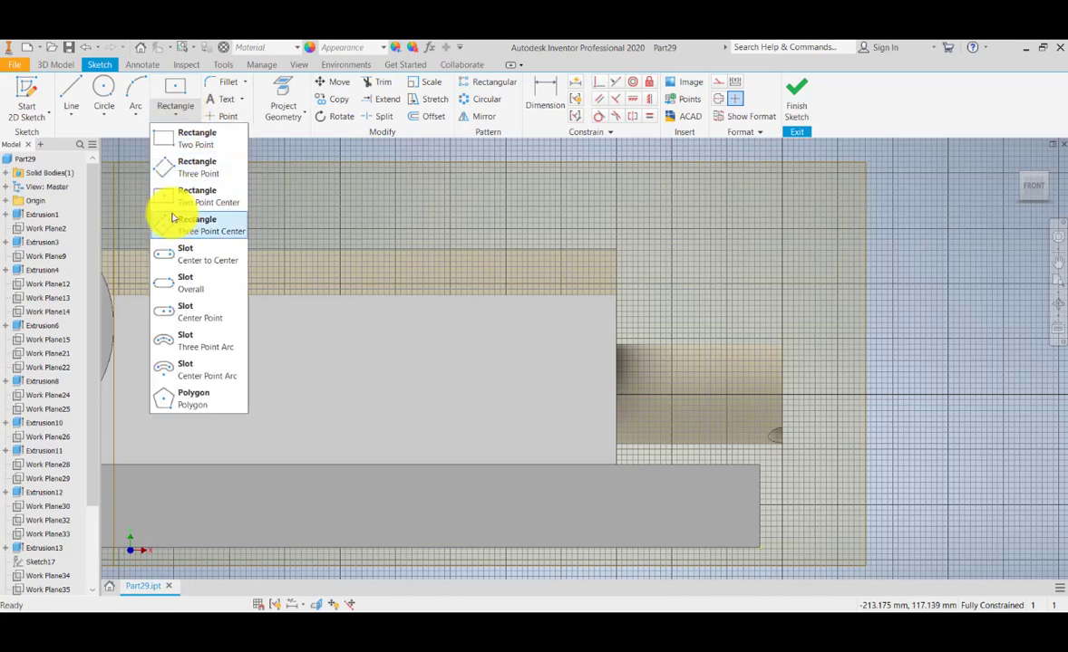
left_click(180, 141)
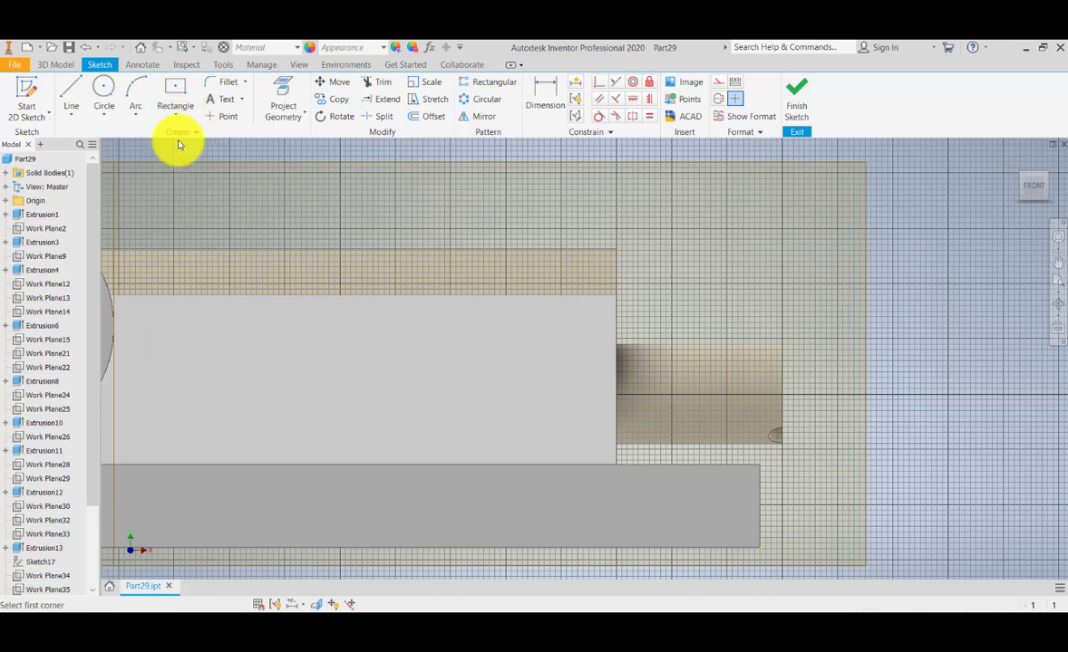
left_click(616, 249)
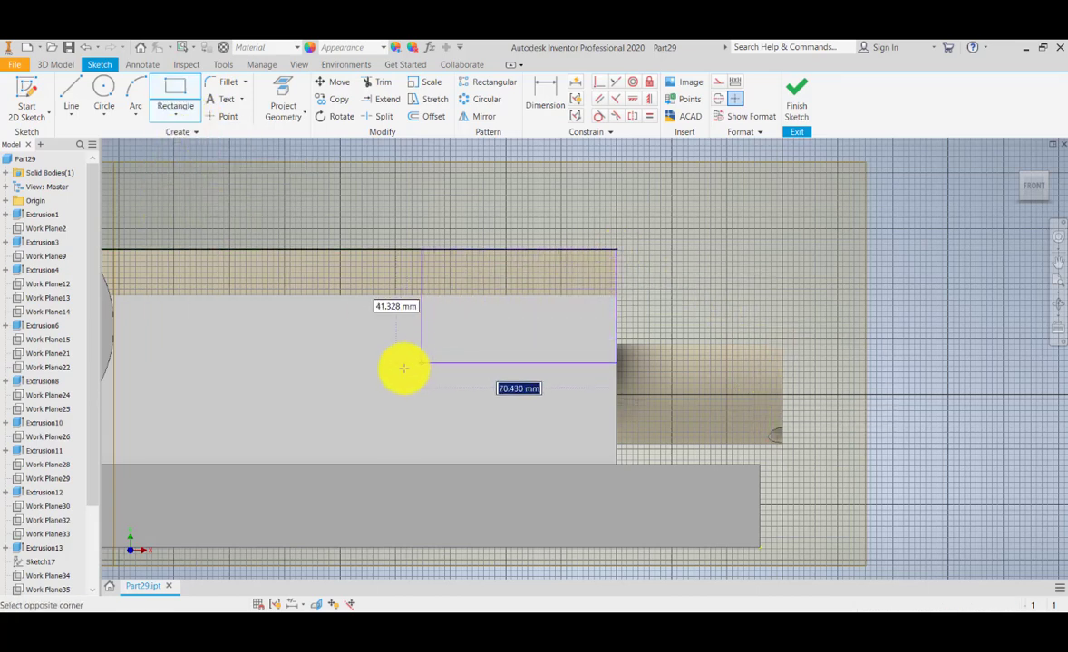
left_click(221, 427)
middle_click_drag(513, 338, 560, 345)
key("Escape")
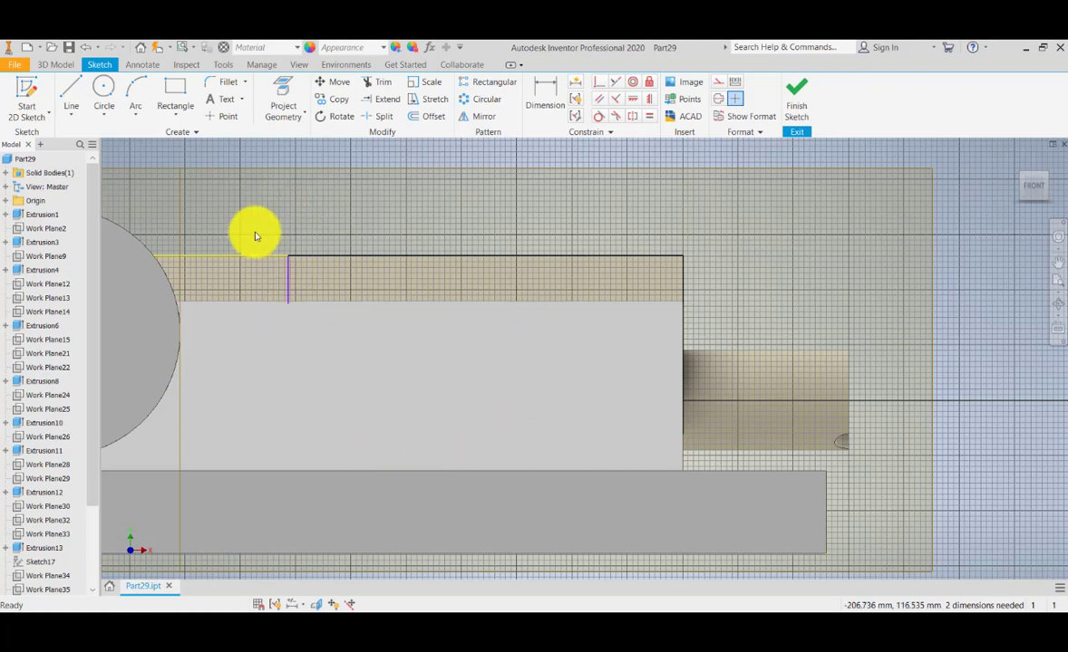
Change the model's visual style to Shaded with Hidden Edges
left_click(298, 65)
left_click(248, 98)
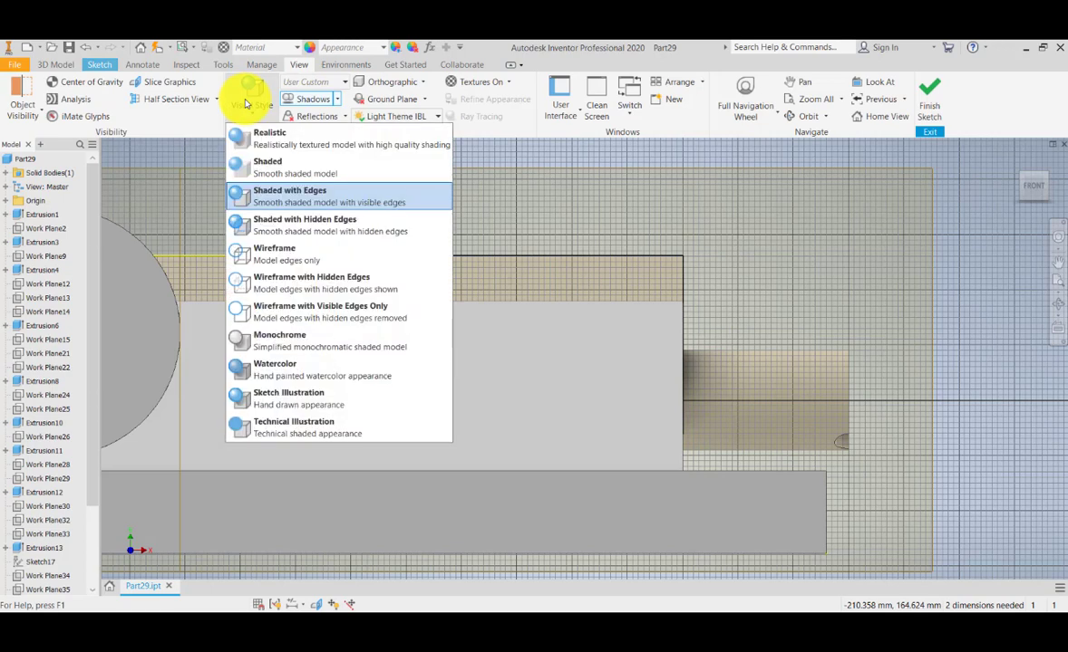
left_click(256, 227)
middle_click_drag(495, 426, 543, 408)
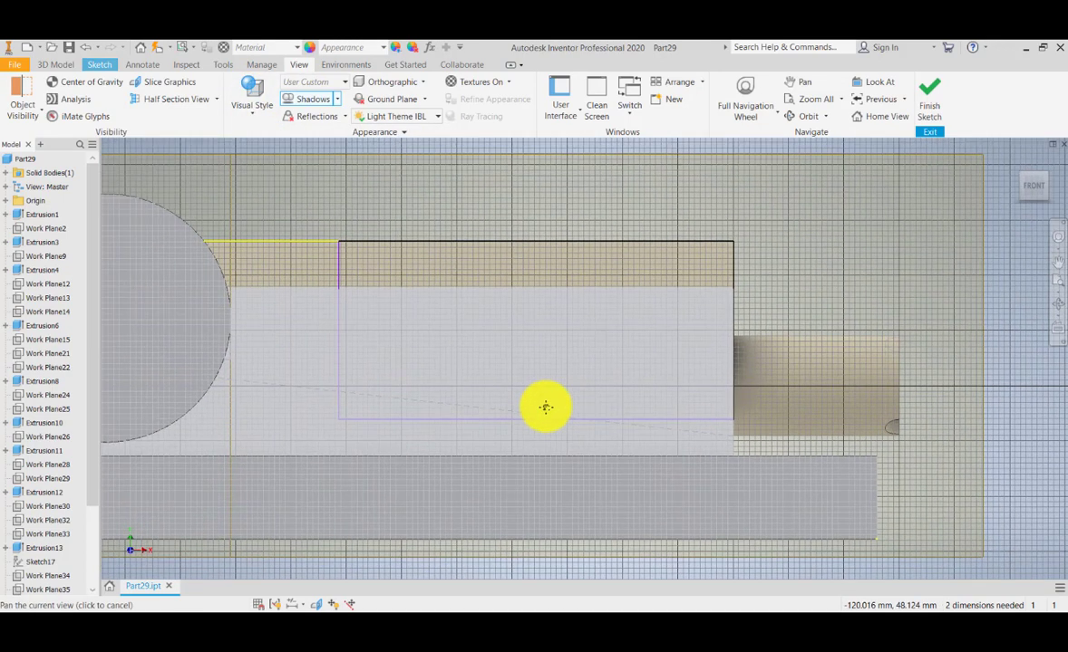
middle_click_drag(453, 322, 513, 317)
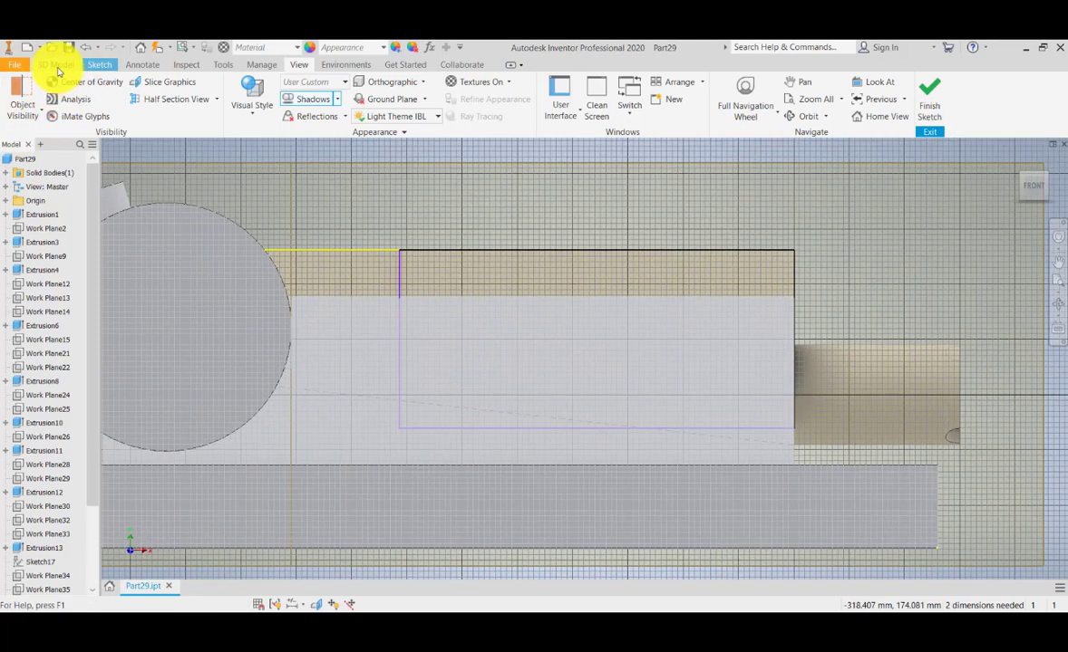
Dimension the sketched rectangle's height as 65 mm
left_click(100, 65)
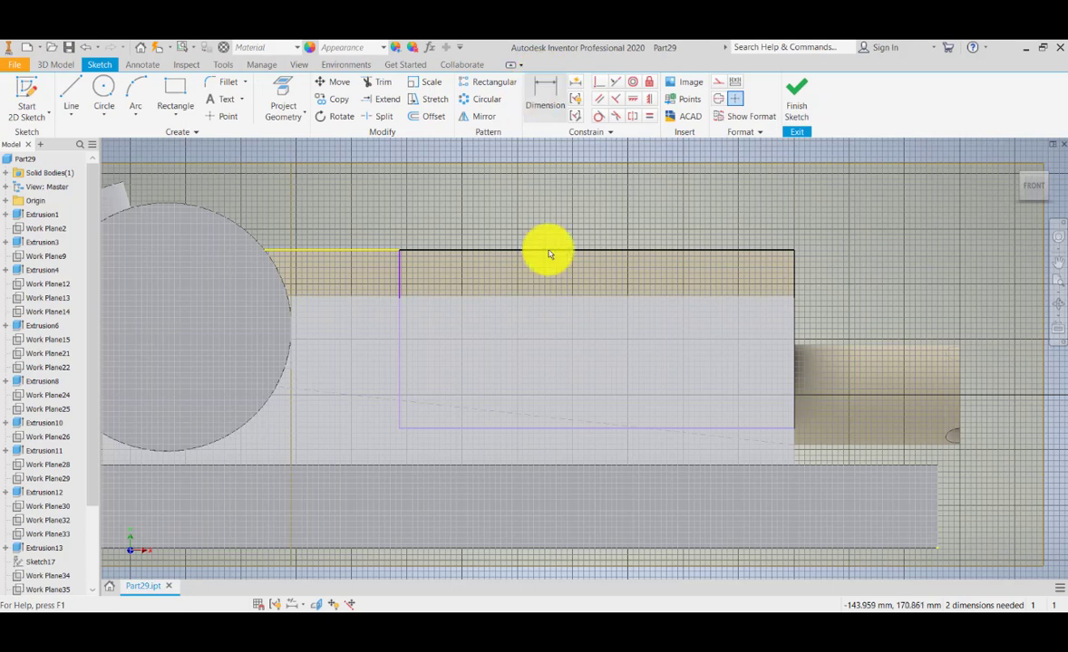
key("d")
left_click(399, 285)
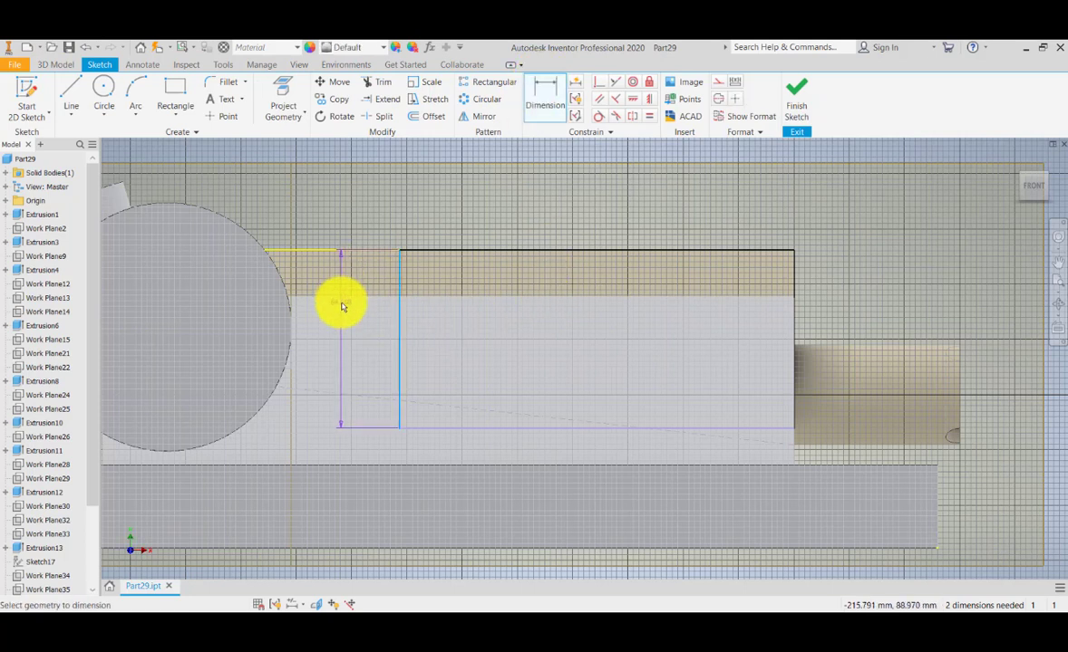
left_click(342, 307)
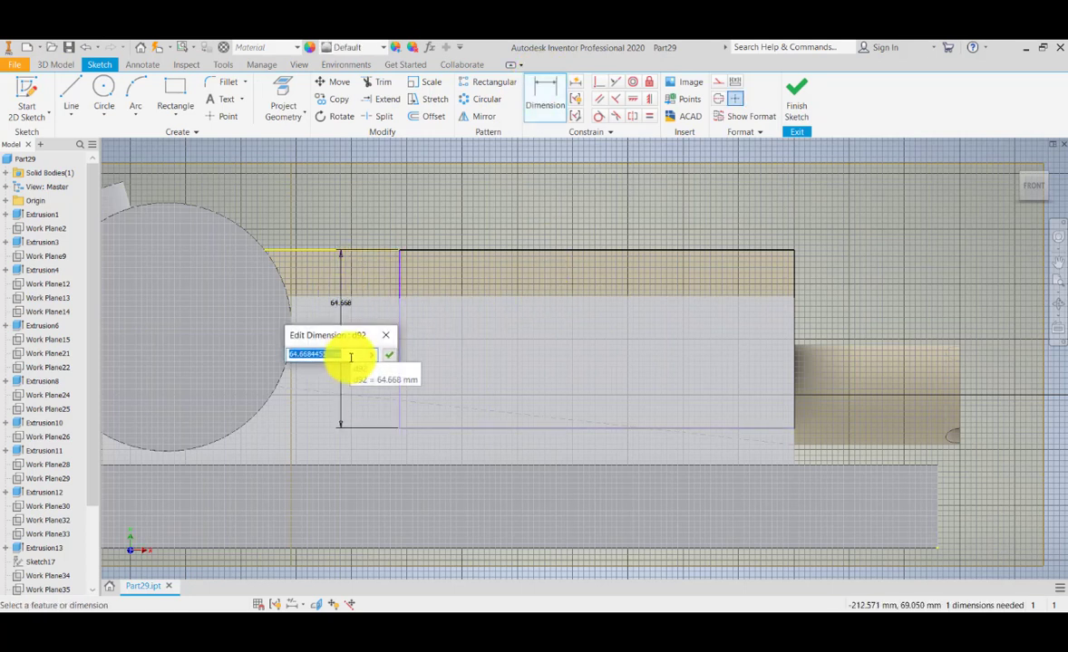
key("Return")
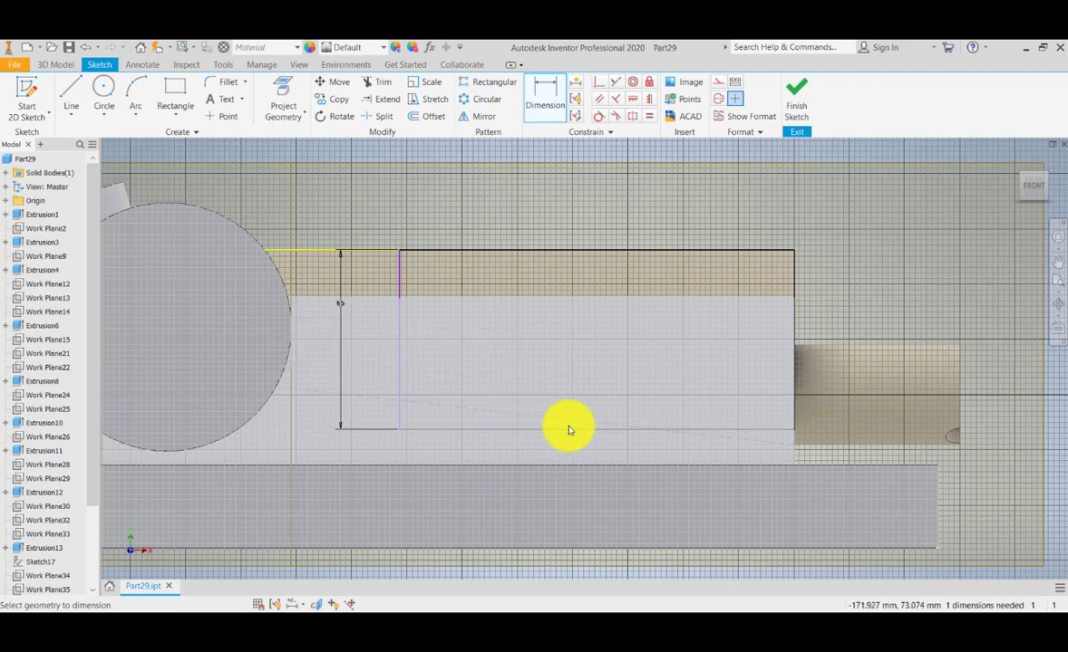
Dimension the rectangle's width as 145 mm and finish the sketch
left_click(582, 431)
left_click(626, 357)
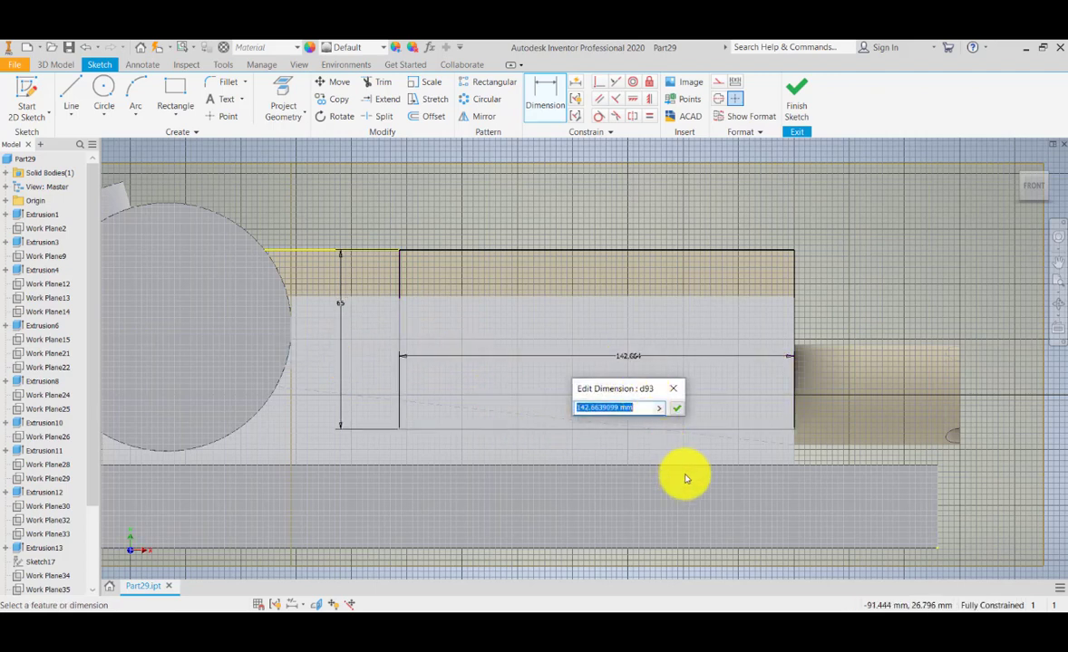
type("145")
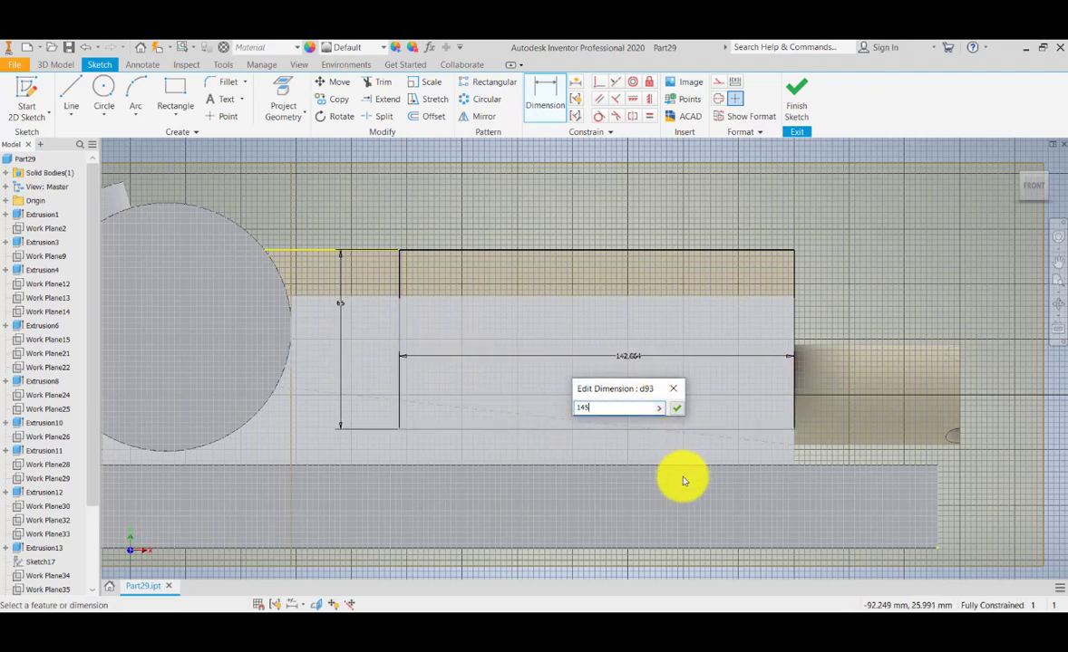
key("Return")
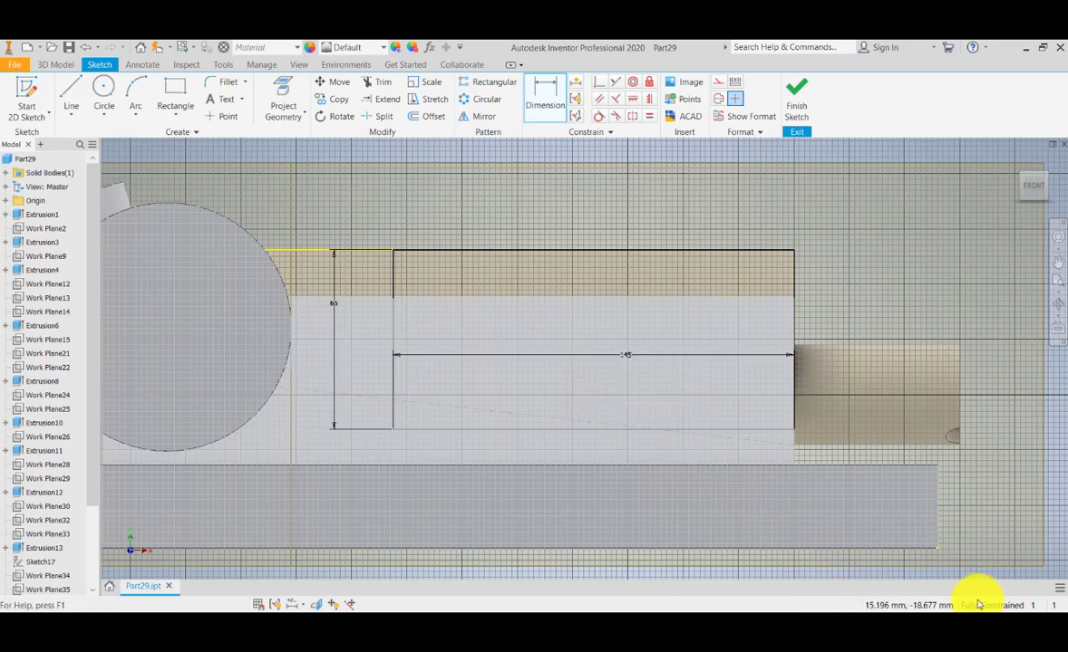
middle_click_drag(898, 380, 884, 395)
middle_click_drag(779, 288, 804, 283)
left_click(796, 118)
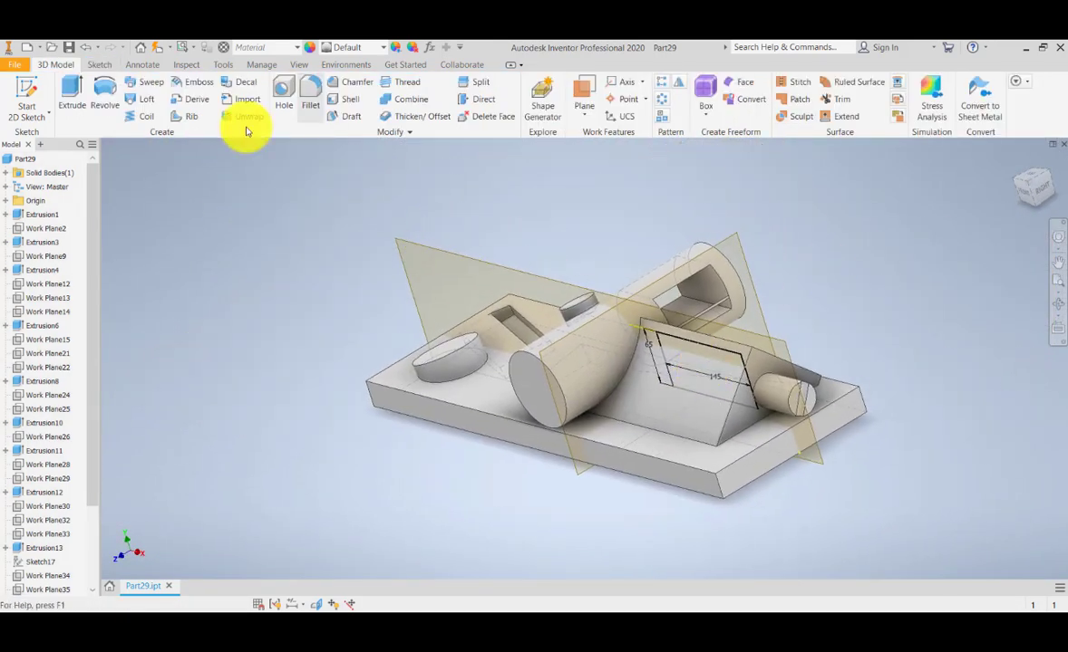
Extrude the rectangle as an asymmetric cut through the wedge block, 10 mm to one side and 5 mm to the other
left_click(71, 90)
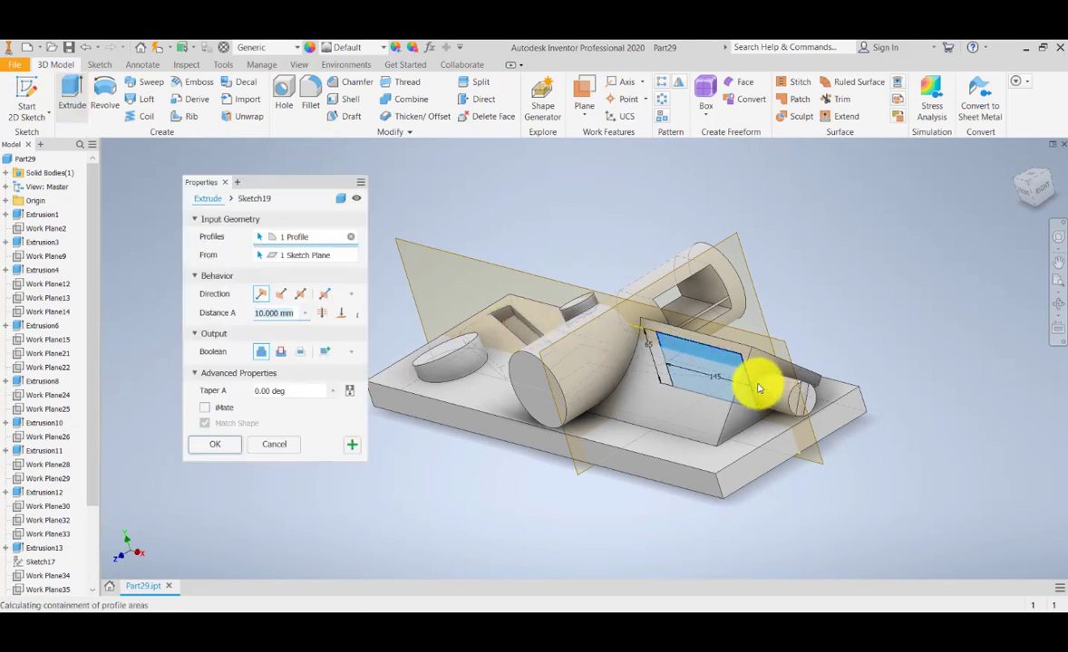
left_click(327, 299)
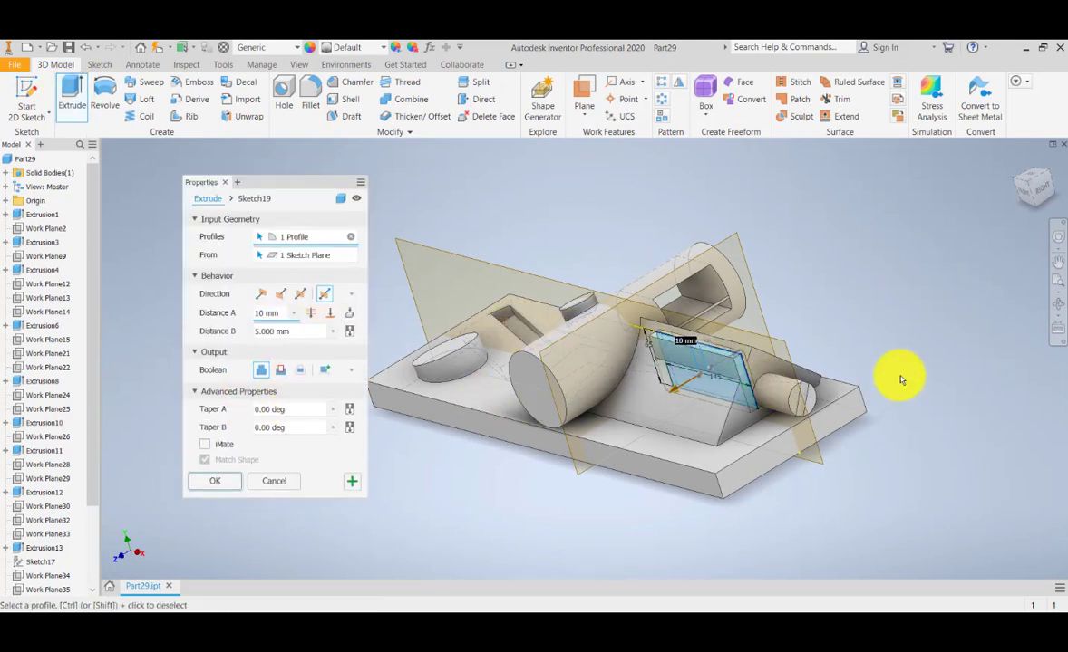
left_click(1038, 191)
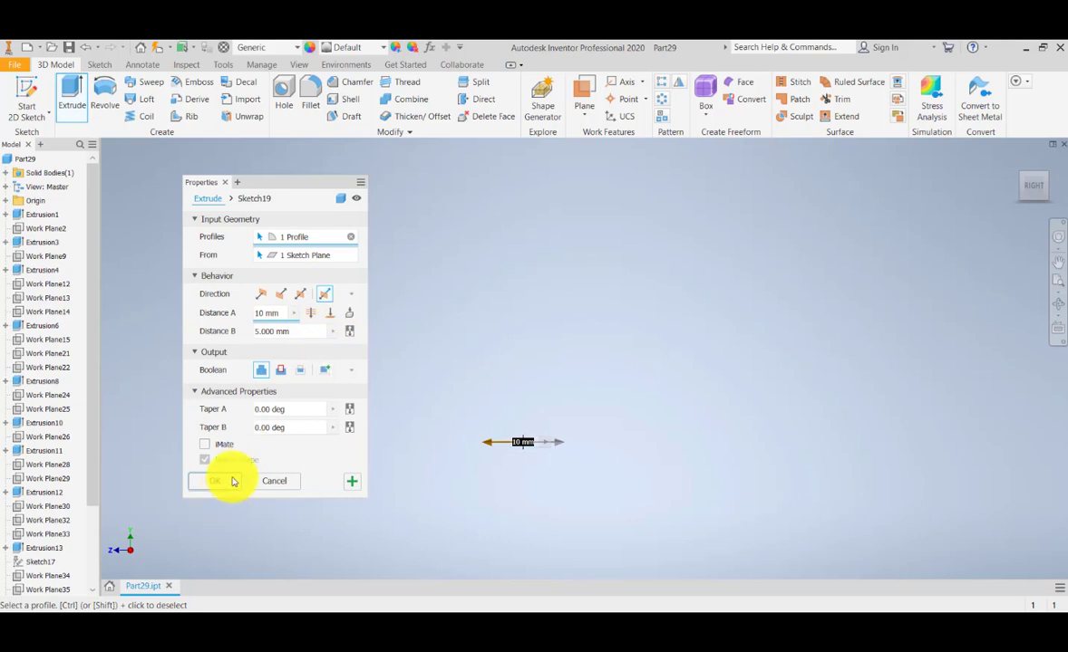
left_click(281, 370)
left_click(233, 487)
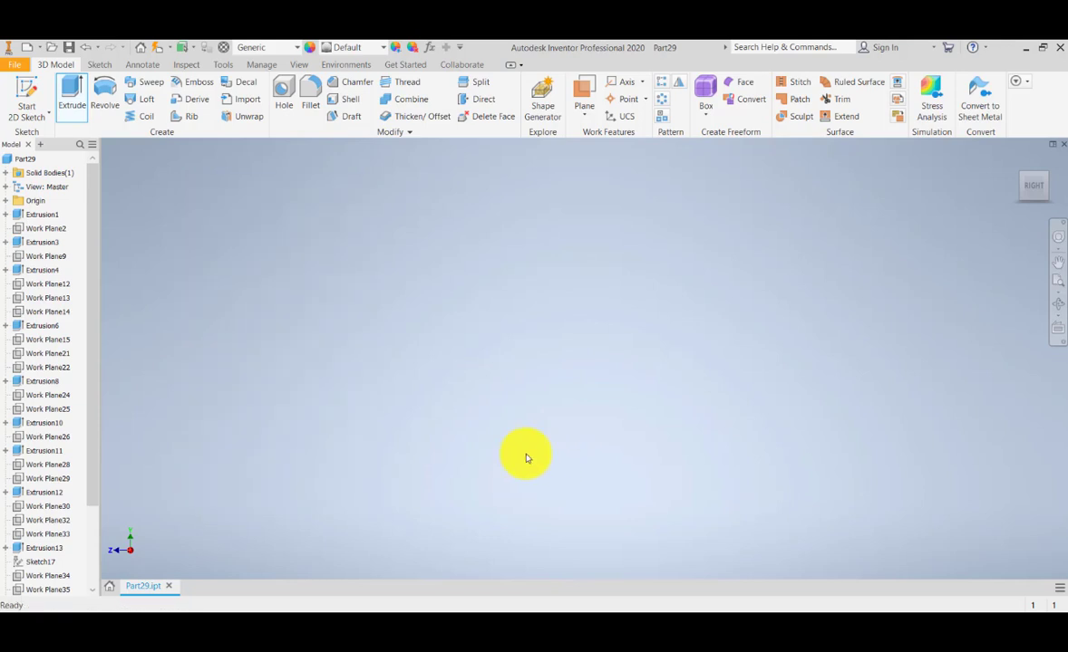
Examine the slot cut into the wedge block beside the small cylinder, from the side and at an angle
left_click(1057, 261)
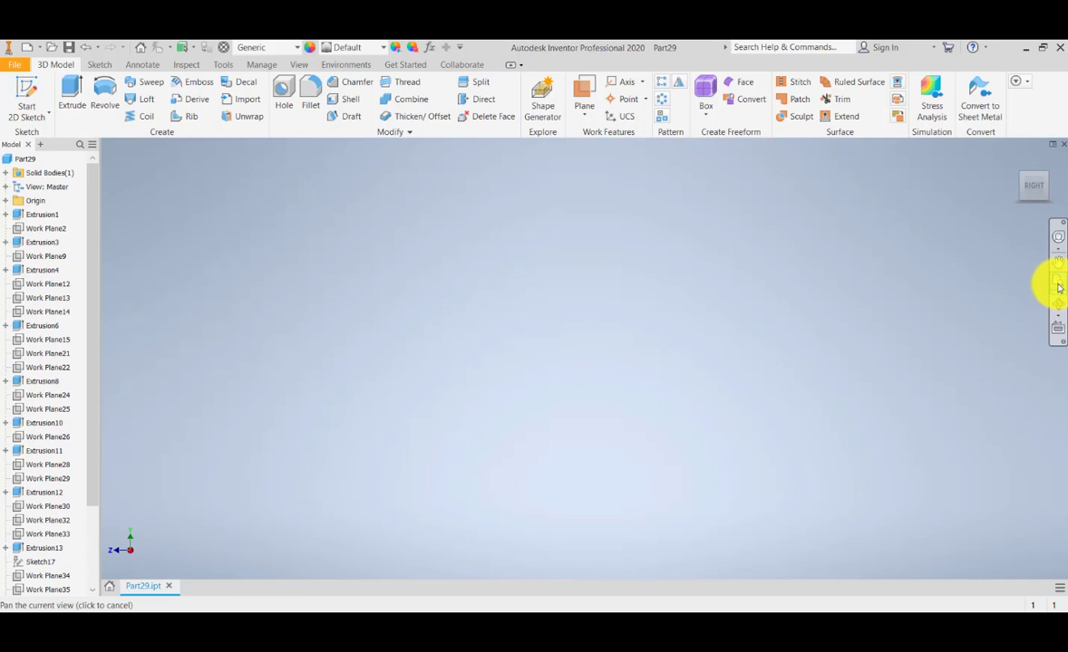
left_click(807, 397)
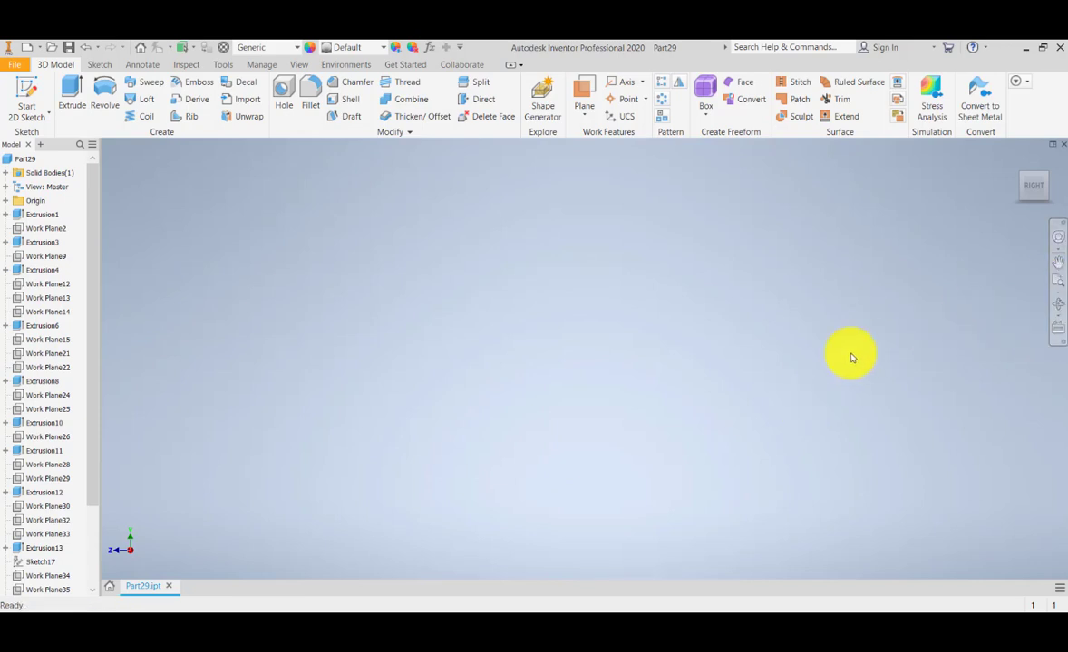
left_click(1057, 287)
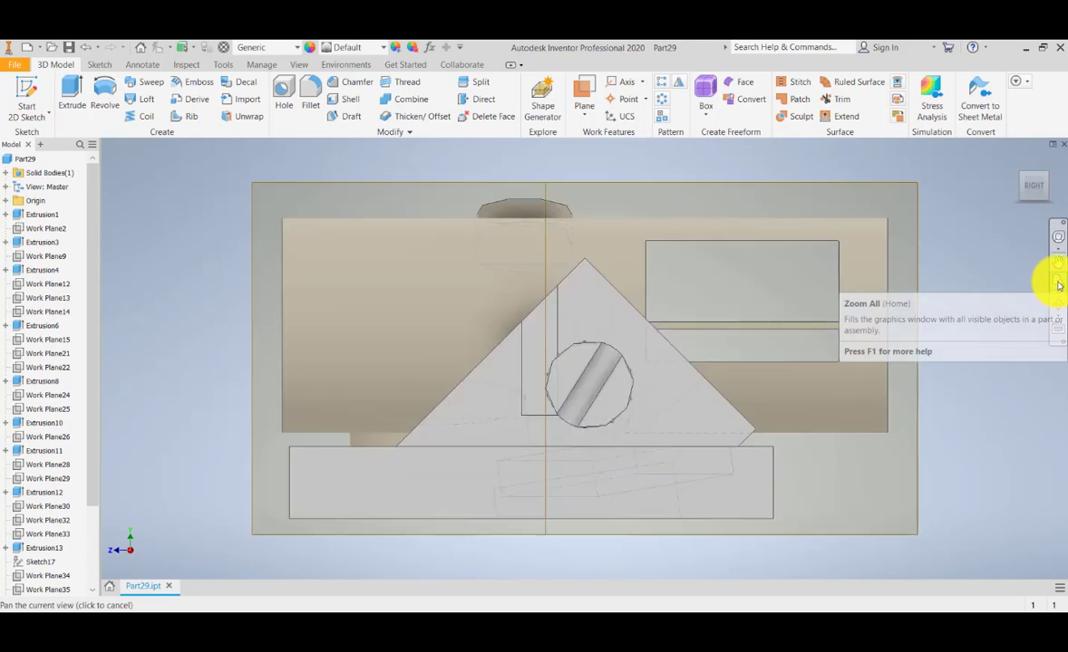
middle_click_drag(557, 341, 550, 369)
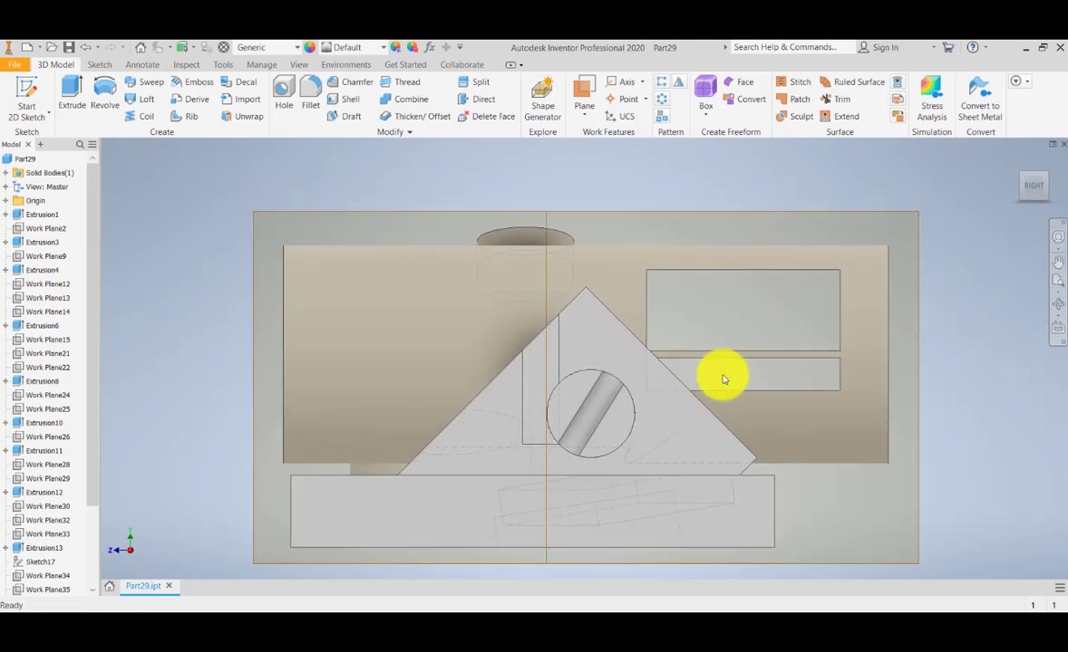
middle_click_drag(718, 375, 707, 379)
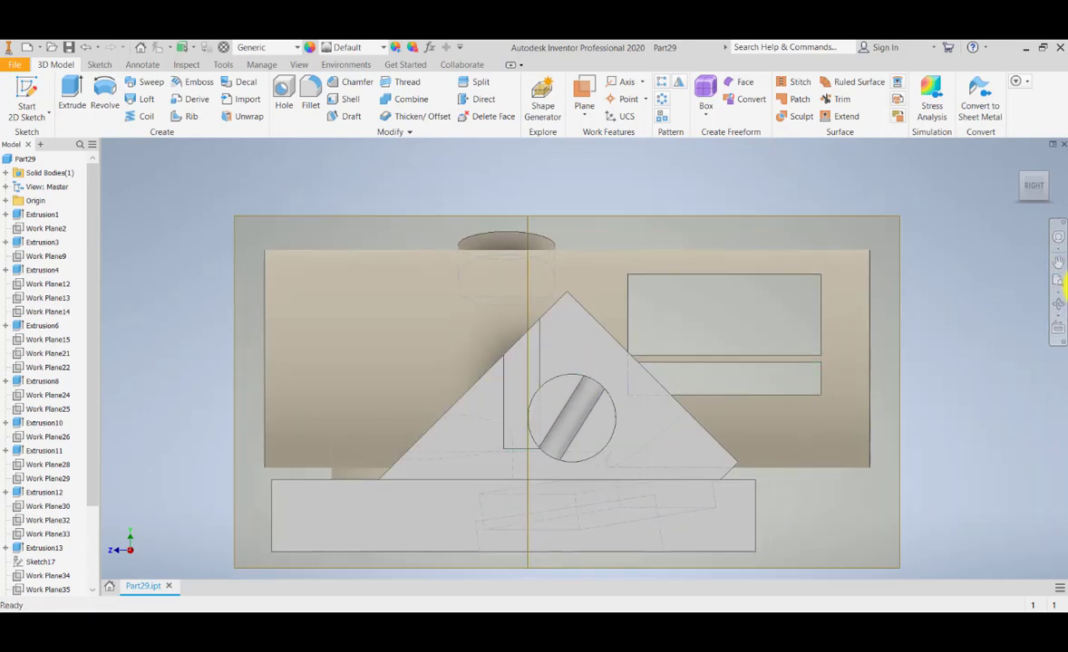
left_click(1057, 304)
left_click_drag(515, 401, 537, 424)
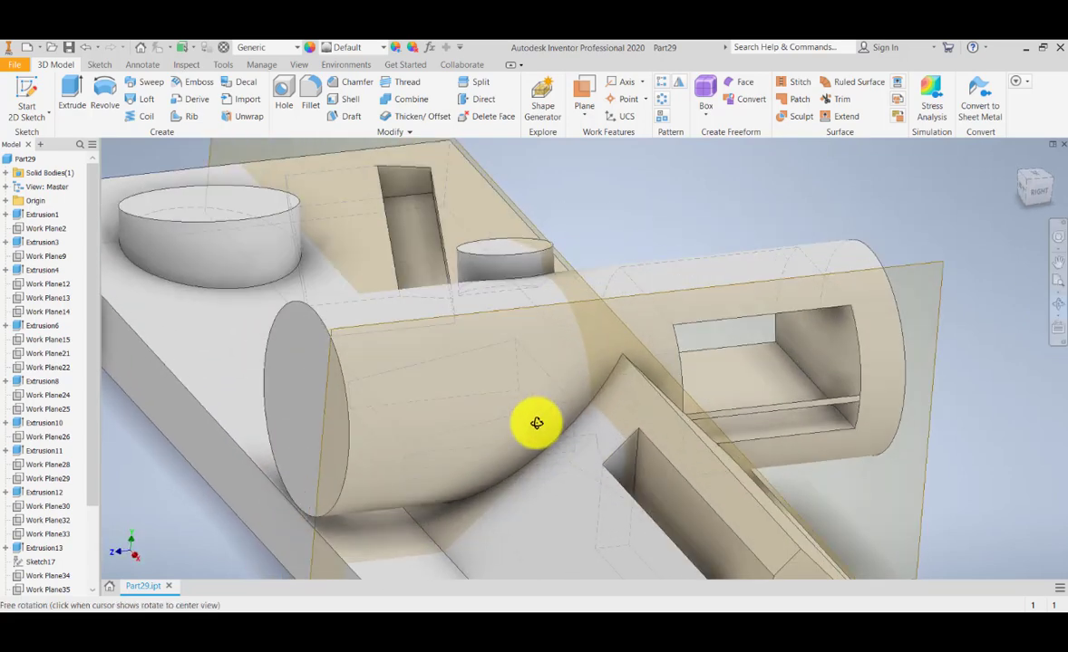
left_click_drag(508, 345, 548, 317)
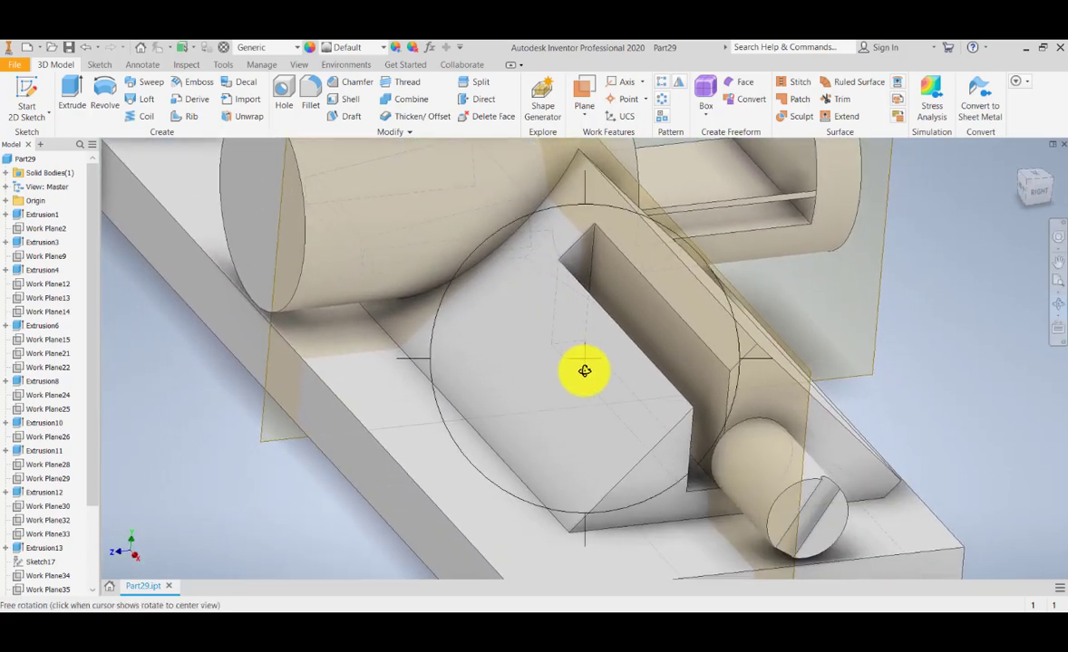
key("Escape")
middle_click_drag(605, 424, 603, 419)
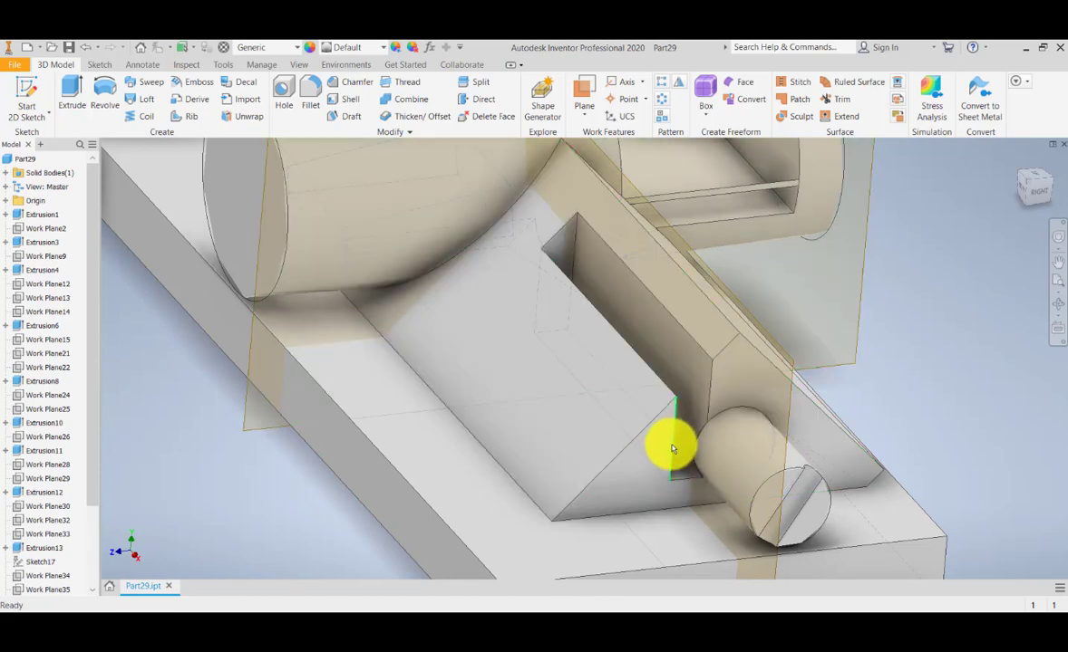
Edit the slot extrusion in the wedge block and try ending the cut with the To Next extent
scroll(78, 496, "down", 3)
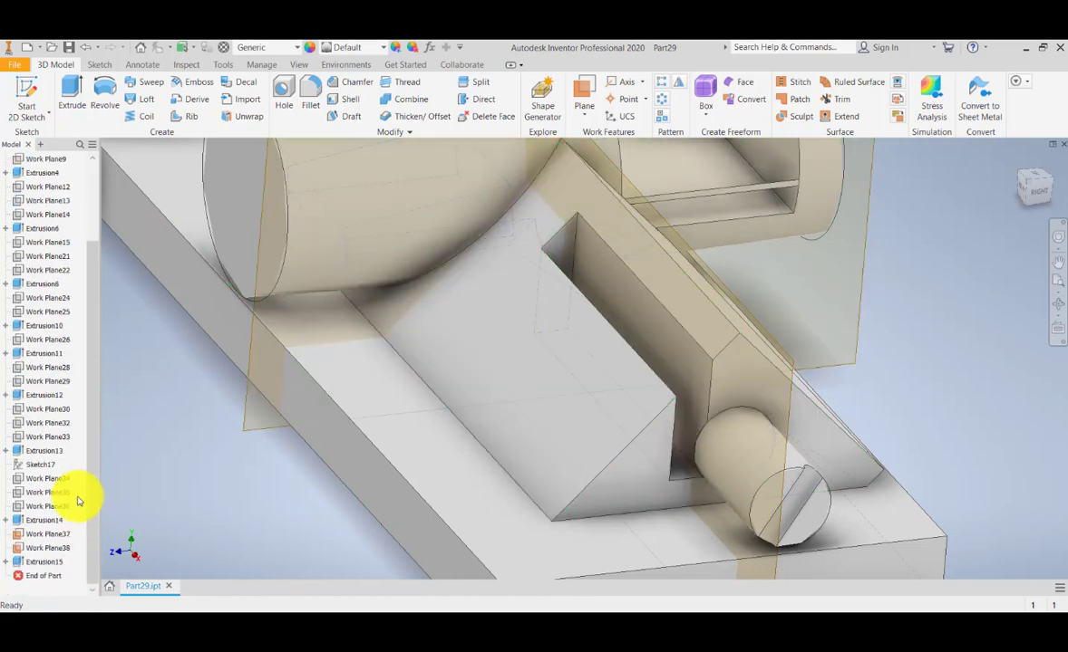
left_click(5, 563)
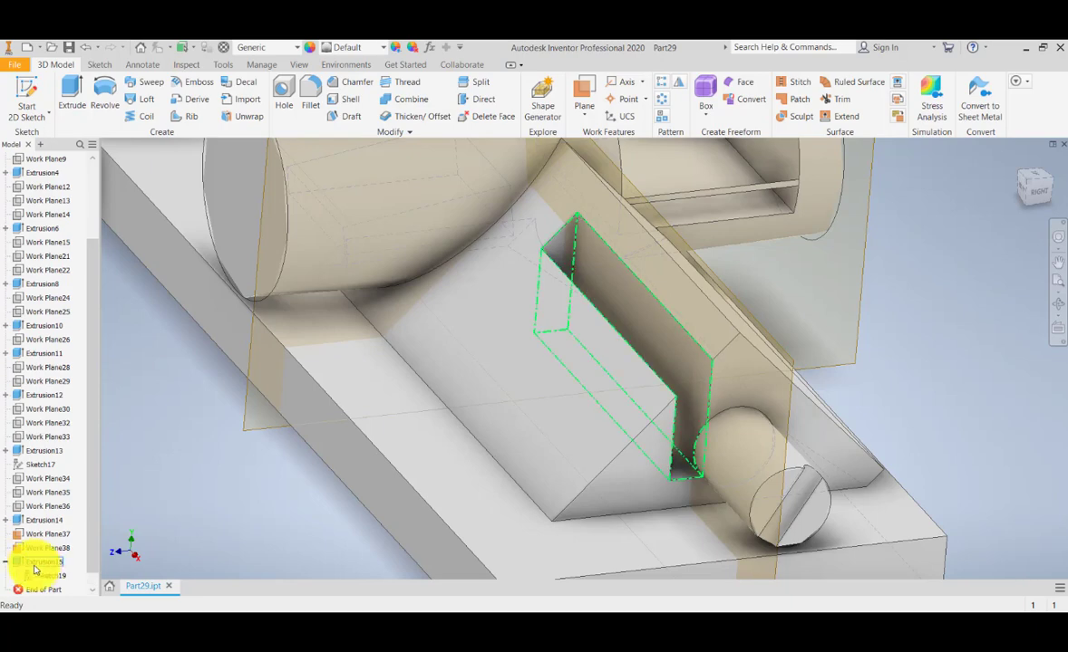
left_click(1039, 189)
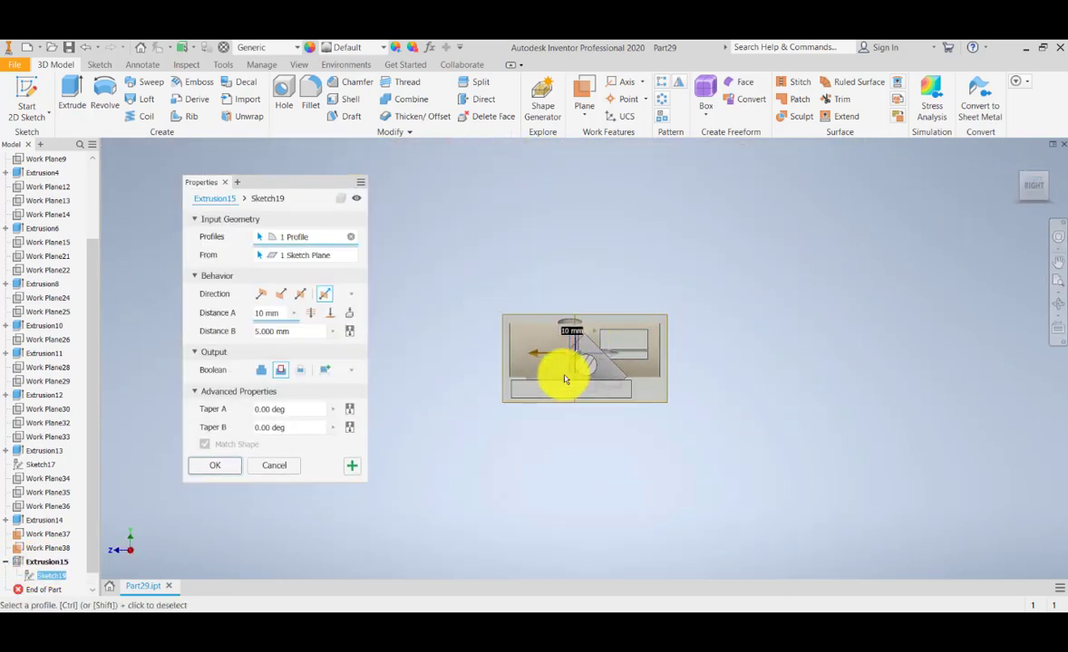
key("Return")
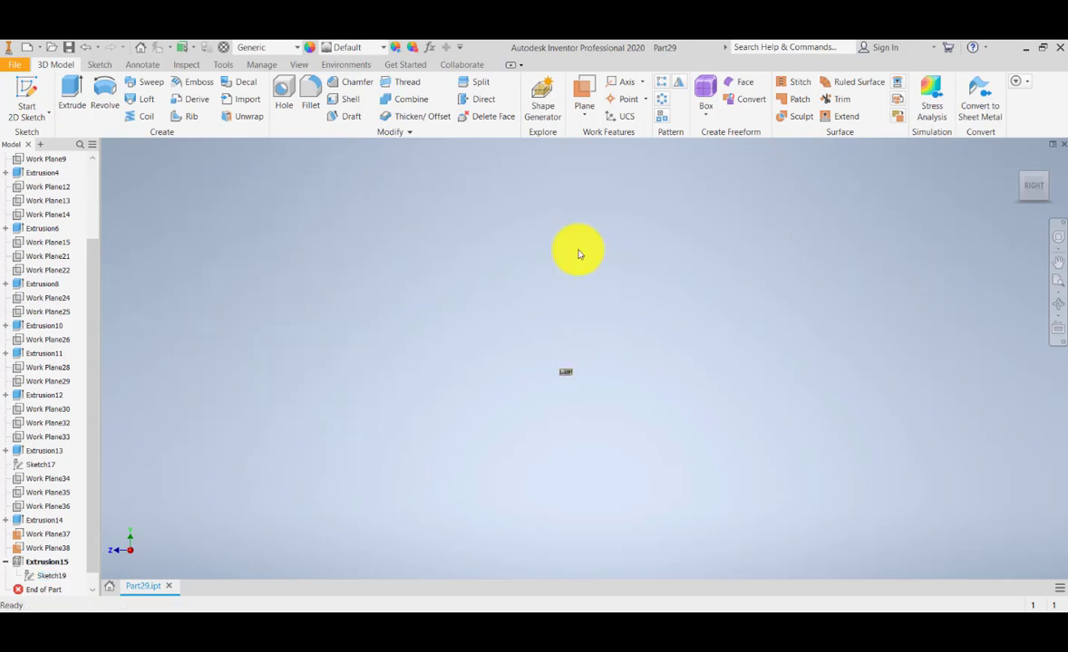
key("Home")
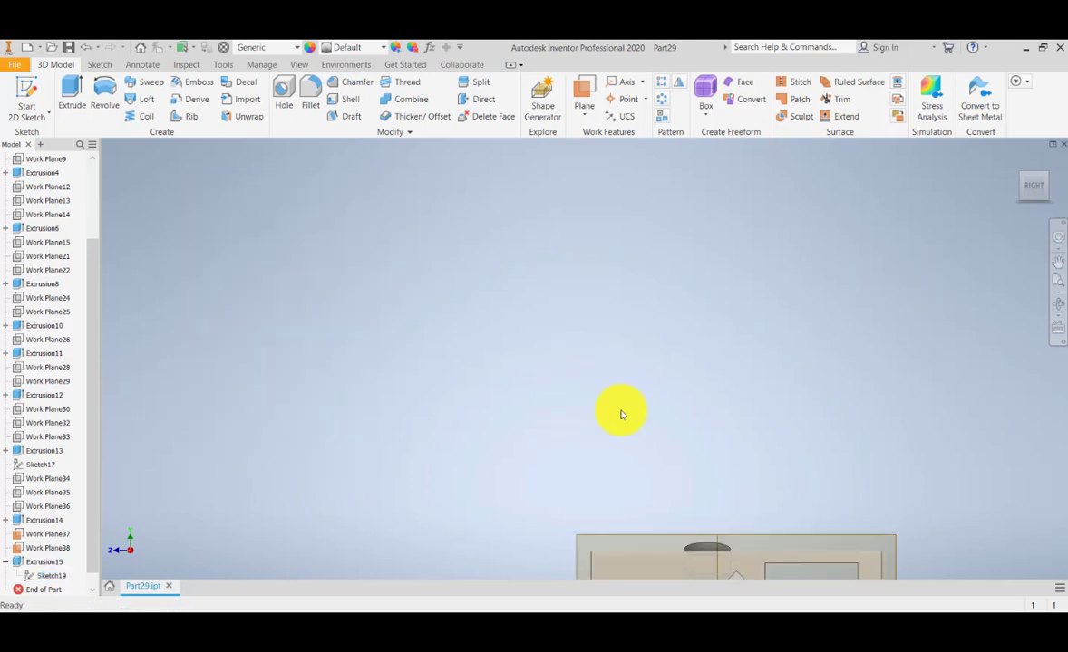
scroll(617, 398, "up", 5)
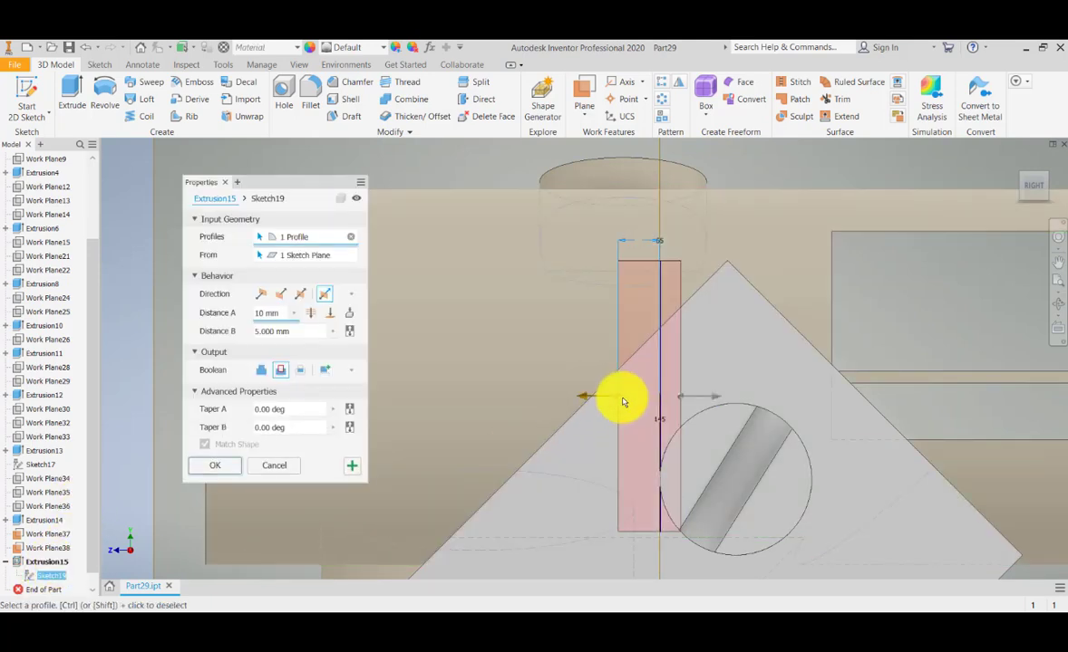
scroll(624, 400, "down", 10)
scroll(630, 405, "up", 5)
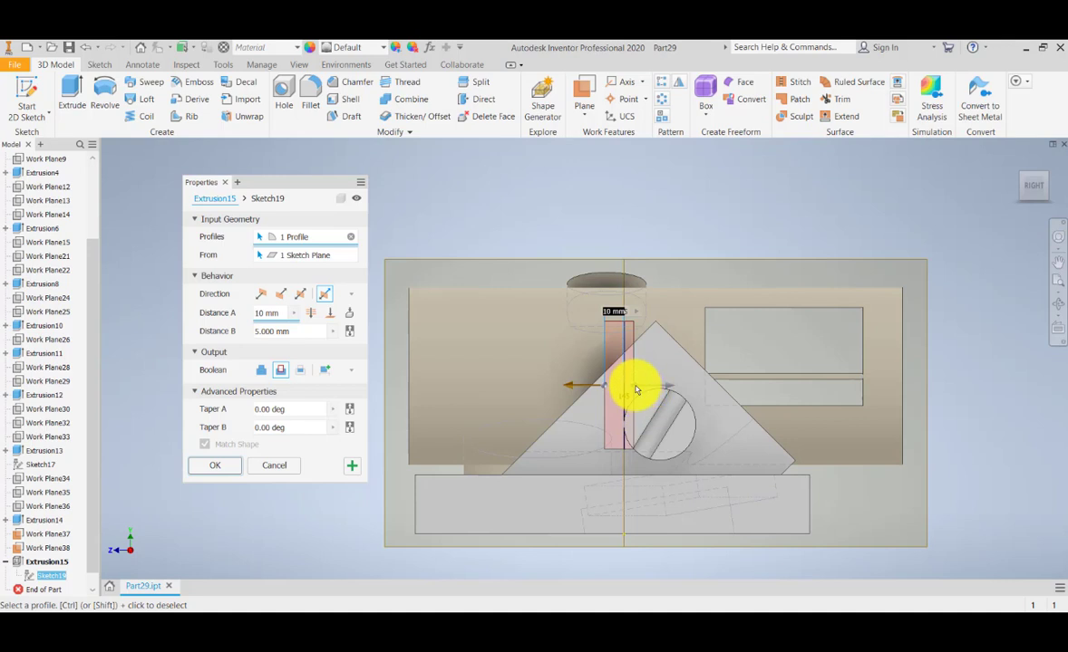
left_click(347, 315)
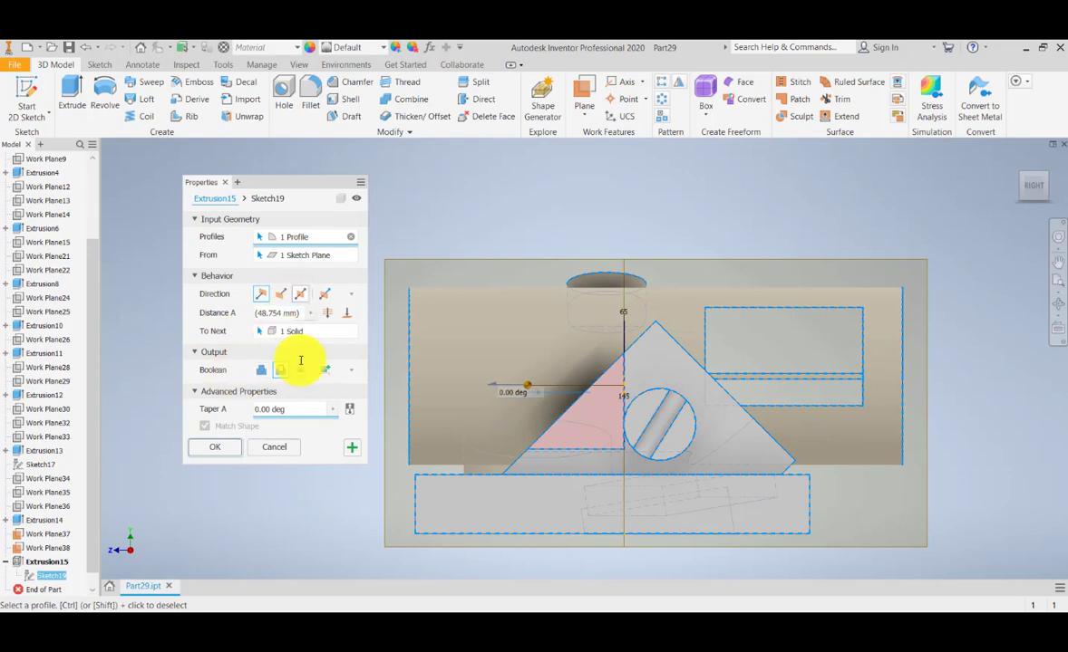
key("Return")
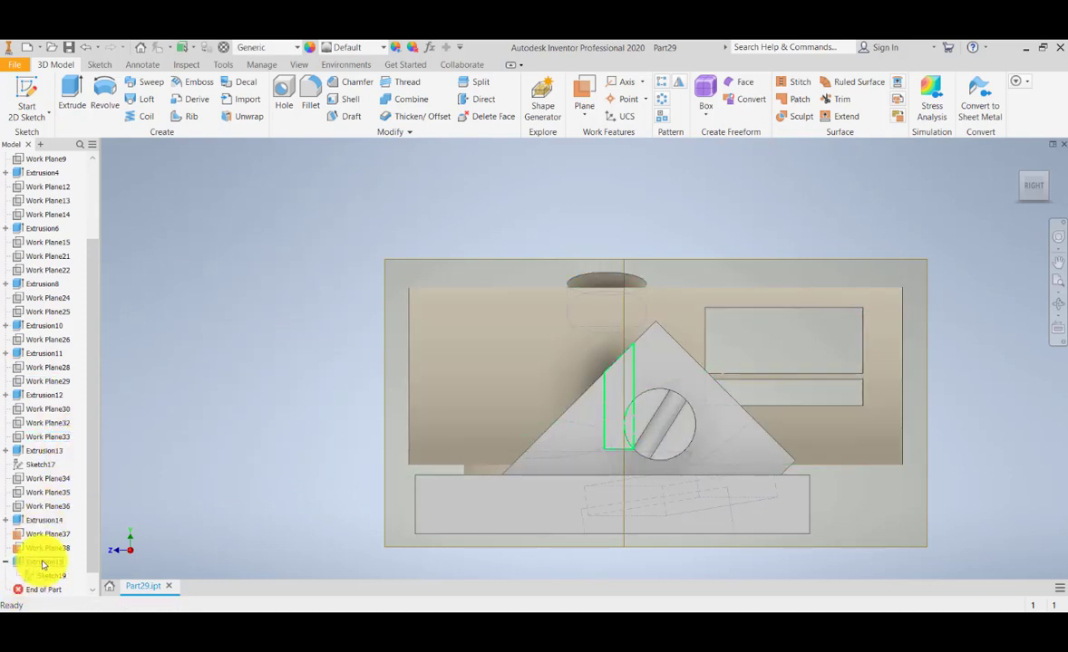
Edit the wedge block's asymmetric cut, extending Distance A to 65.250 mm and Distance B to 82.750 mm
double_click(42, 565)
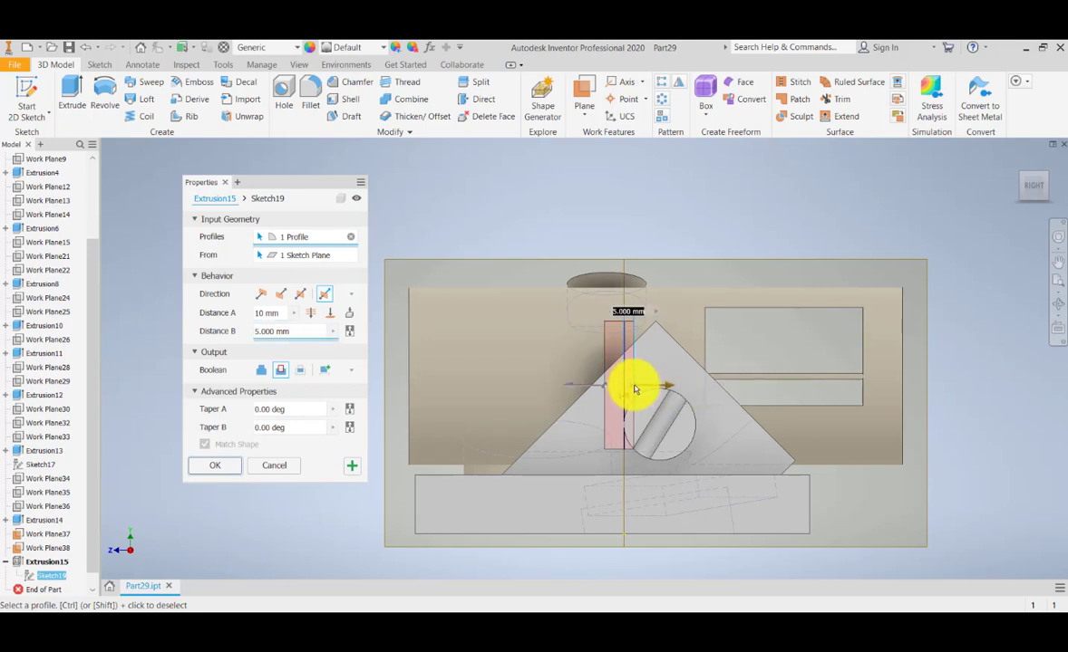
left_click_drag(668, 391, 712, 389)
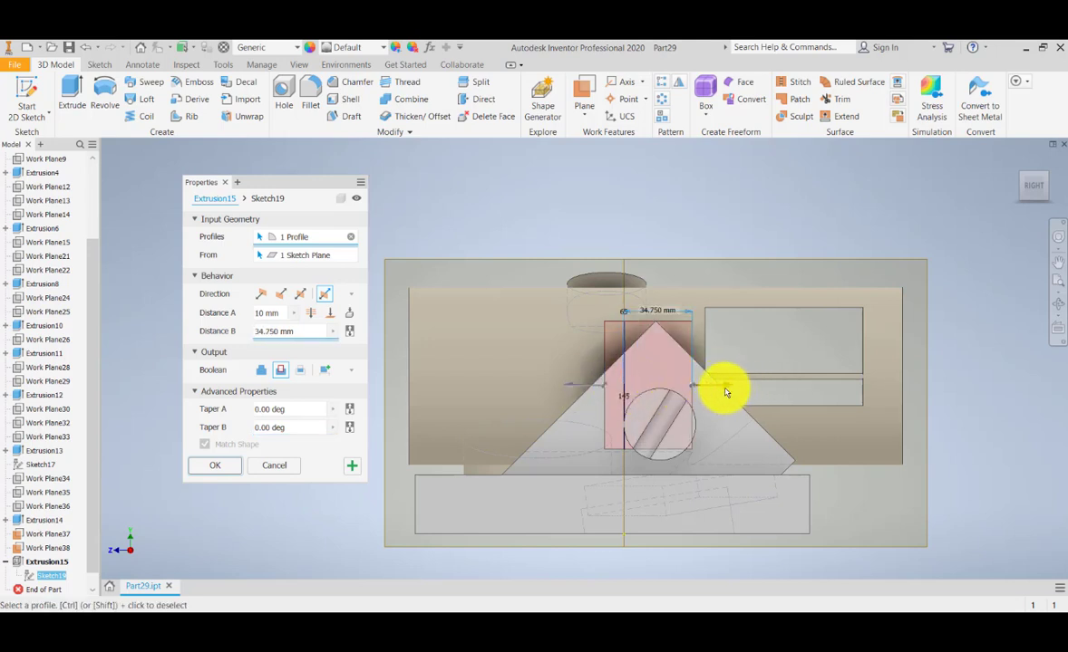
left_click_drag(724, 391, 822, 388)
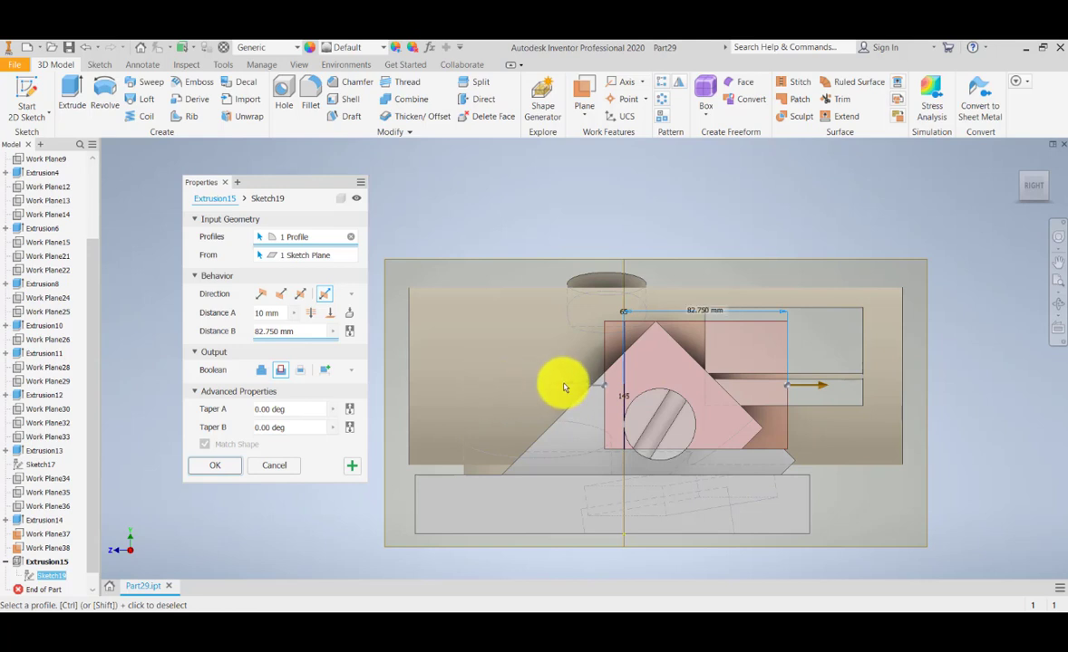
left_click_drag(570, 389, 460, 378)
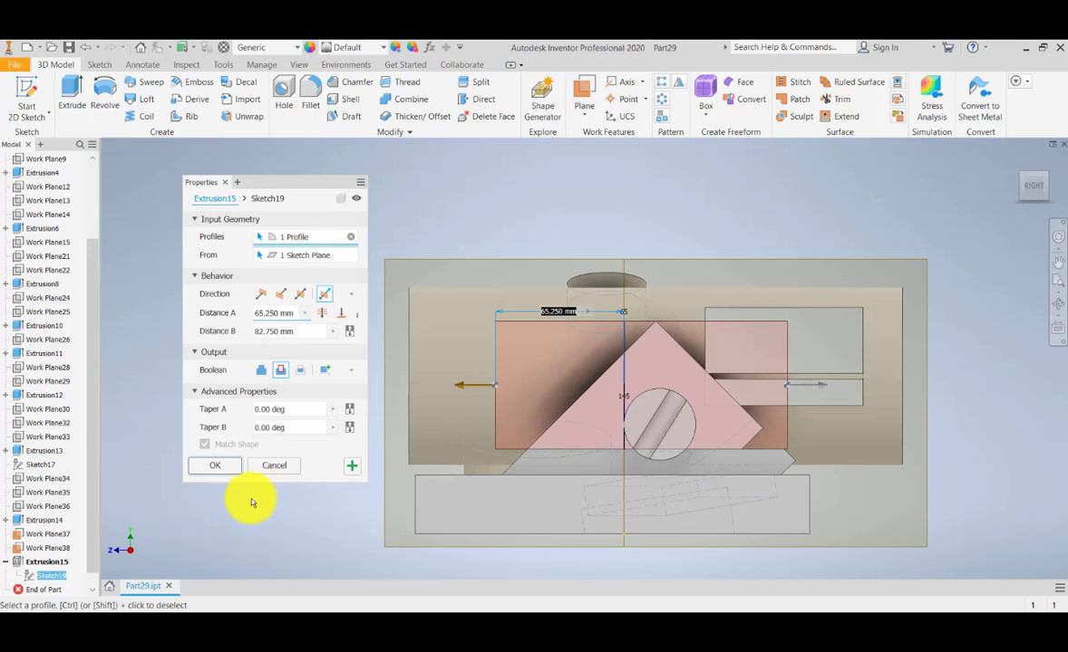
left_click(215, 467)
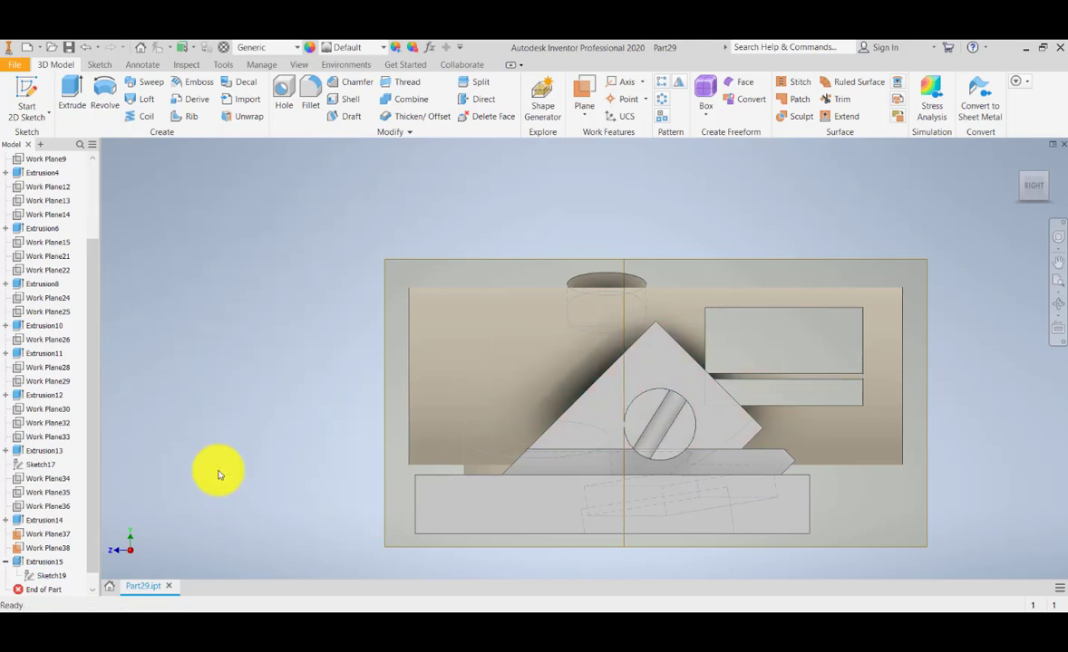
Examine the enlarged cut through the wedge block and the surrounding part in an isometric view
left_click(1020, 163)
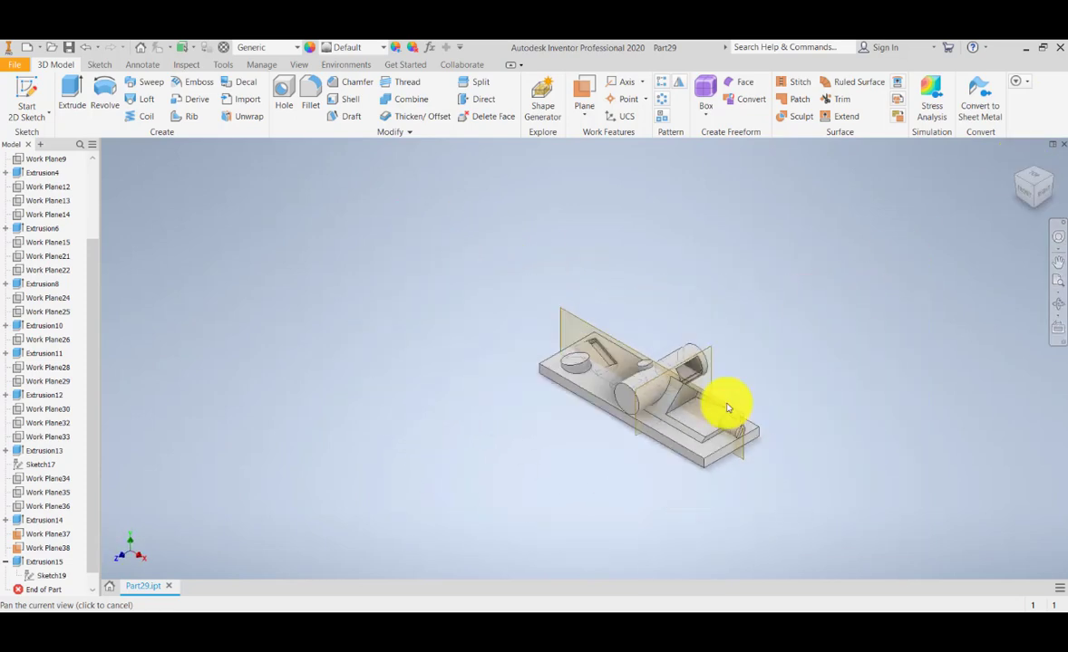
scroll(728, 408, "down", 8)
middle_click_drag(728, 408, 769, 325)
scroll(720, 317, "up", 8)
scroll(715, 317, "down", 5)
scroll(715, 308, "up", 5)
scroll(715, 289, "down", 1)
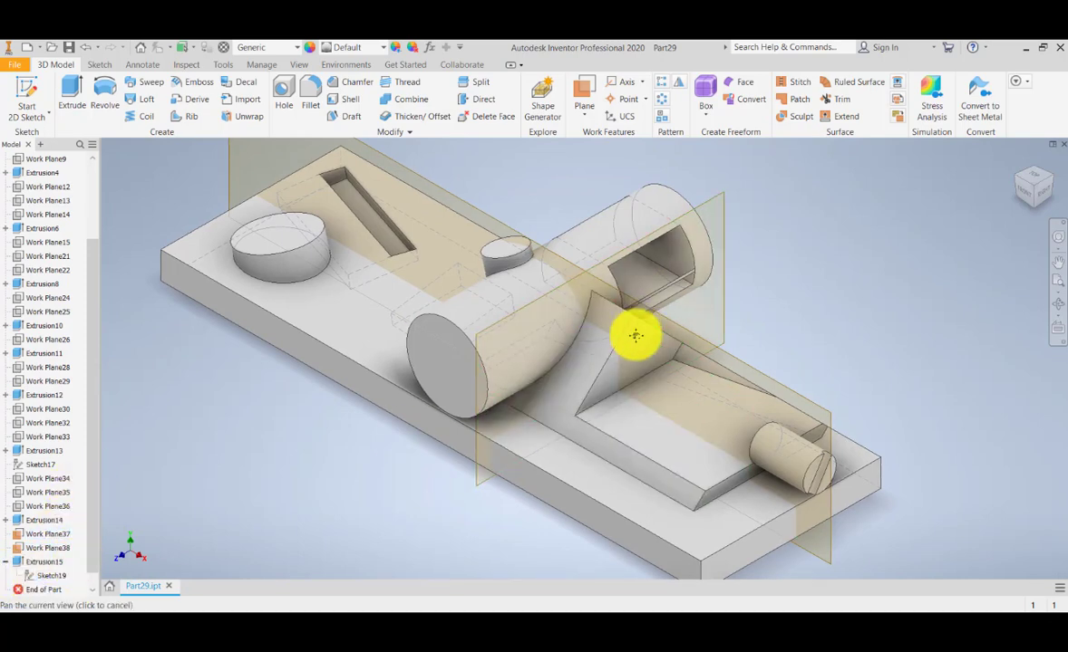
middle_click_drag(329, 229, 344, 290)
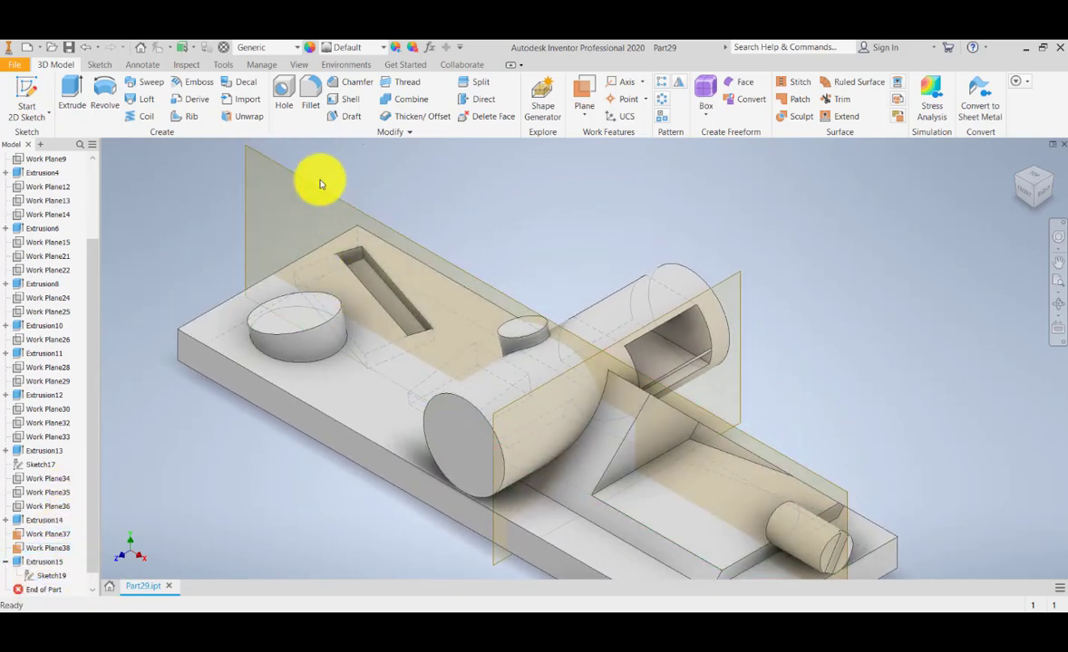
Hide Work Plane37 and Work Plane38 together
left_click(45, 535)
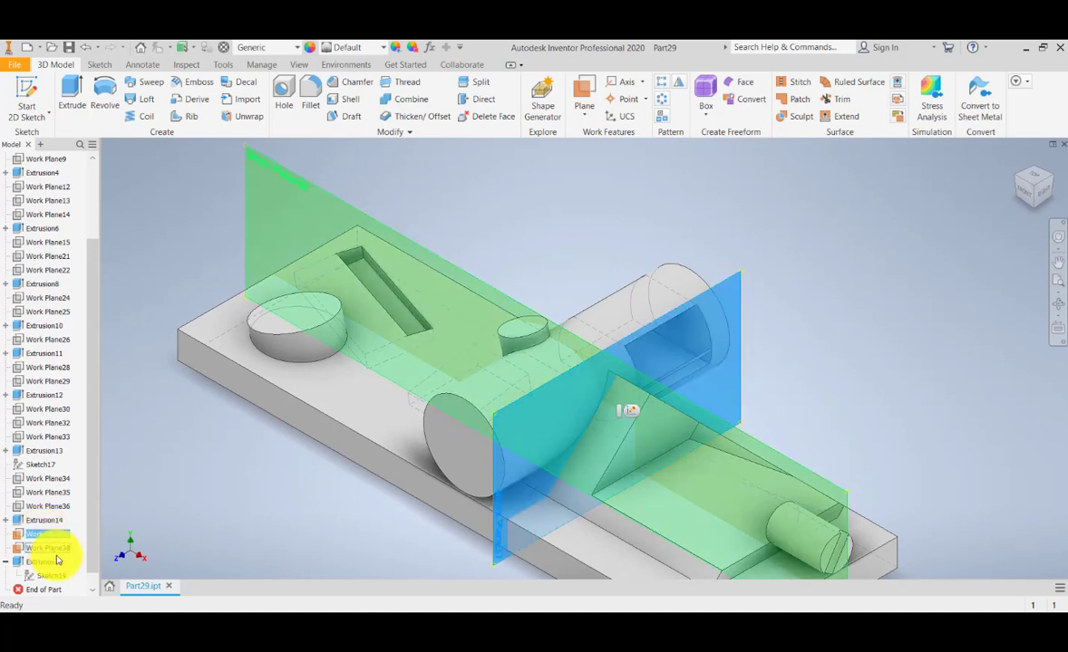
left_click(59, 554, "ctrl")
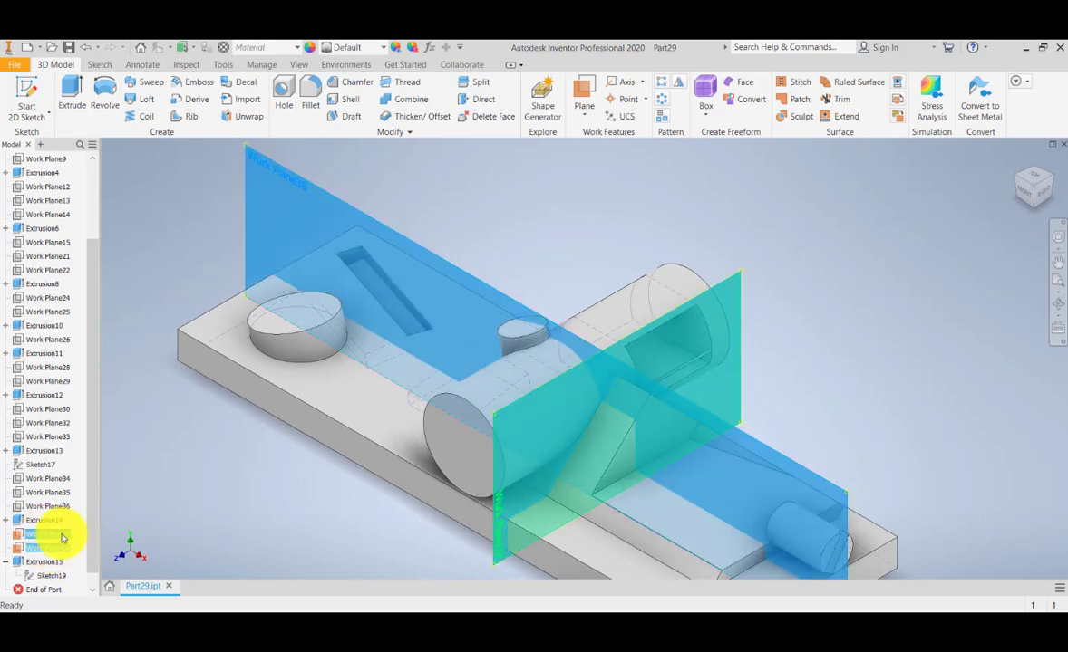
right_click(61, 538)
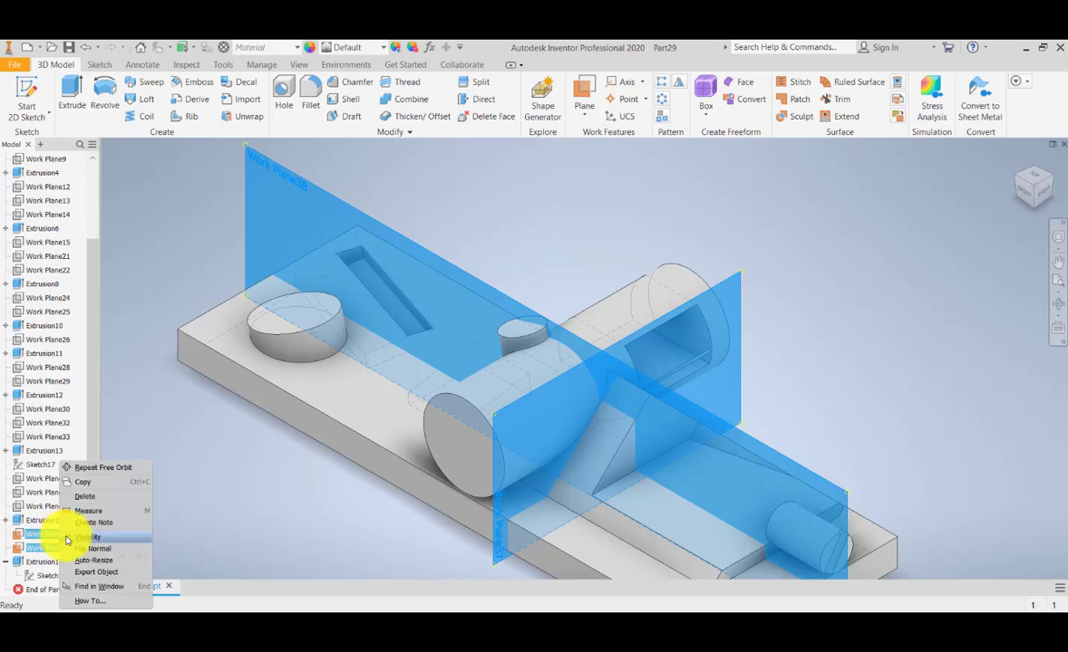
left_click(67, 541)
scroll(329, 479, "up", 5)
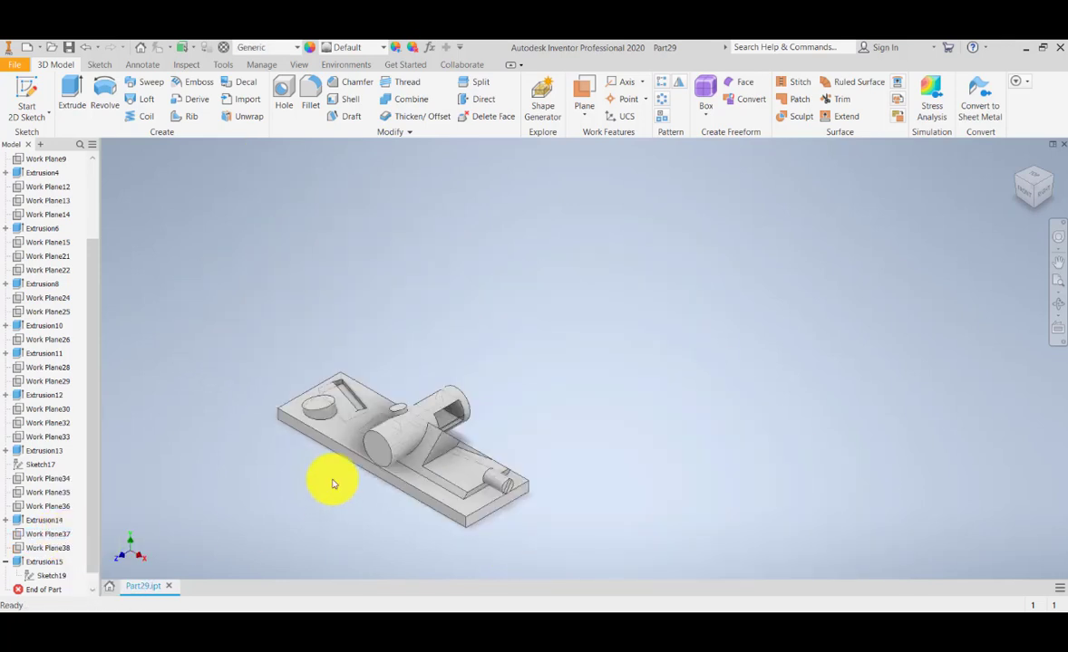
scroll(331, 483, "down", 4)
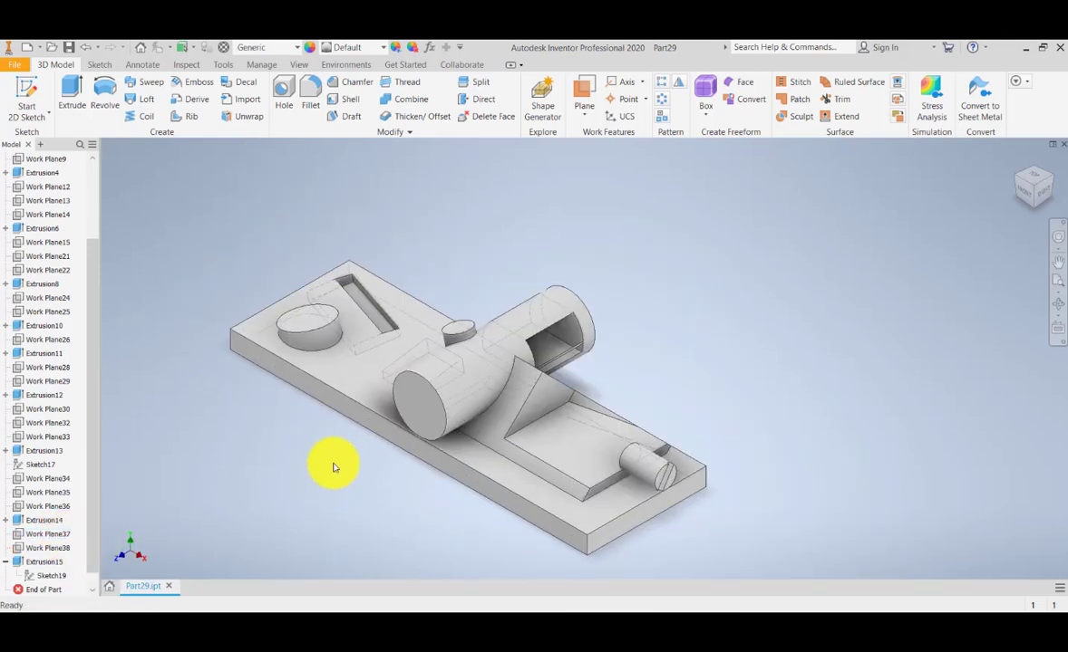
left_click(12, 64)
left_click(341, 167)
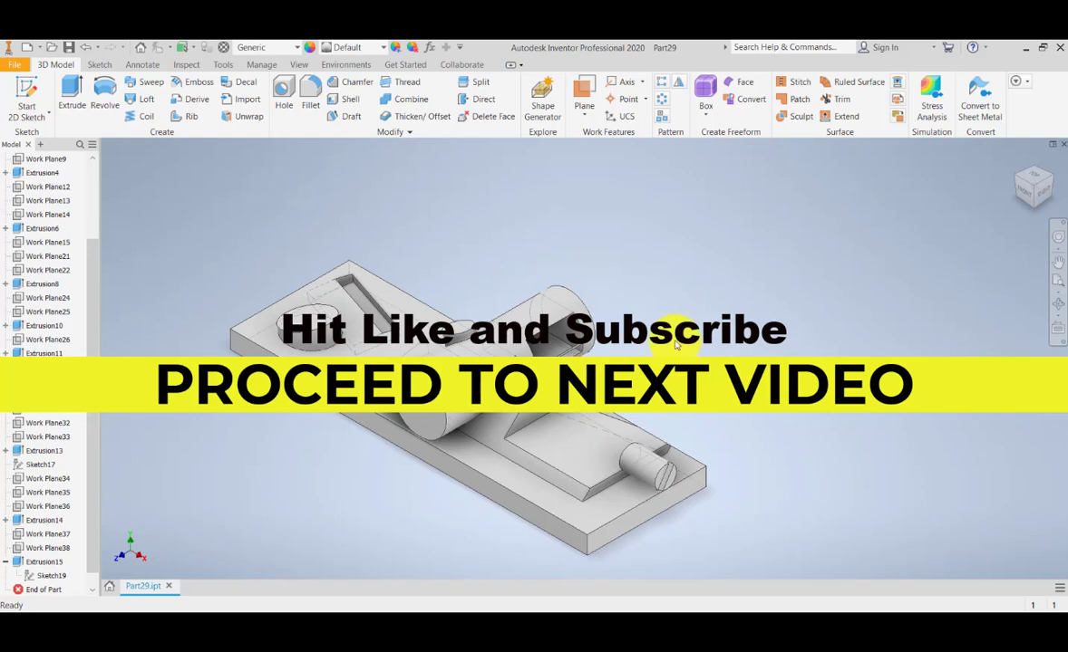
middle_click_drag(675, 343, 695, 341)
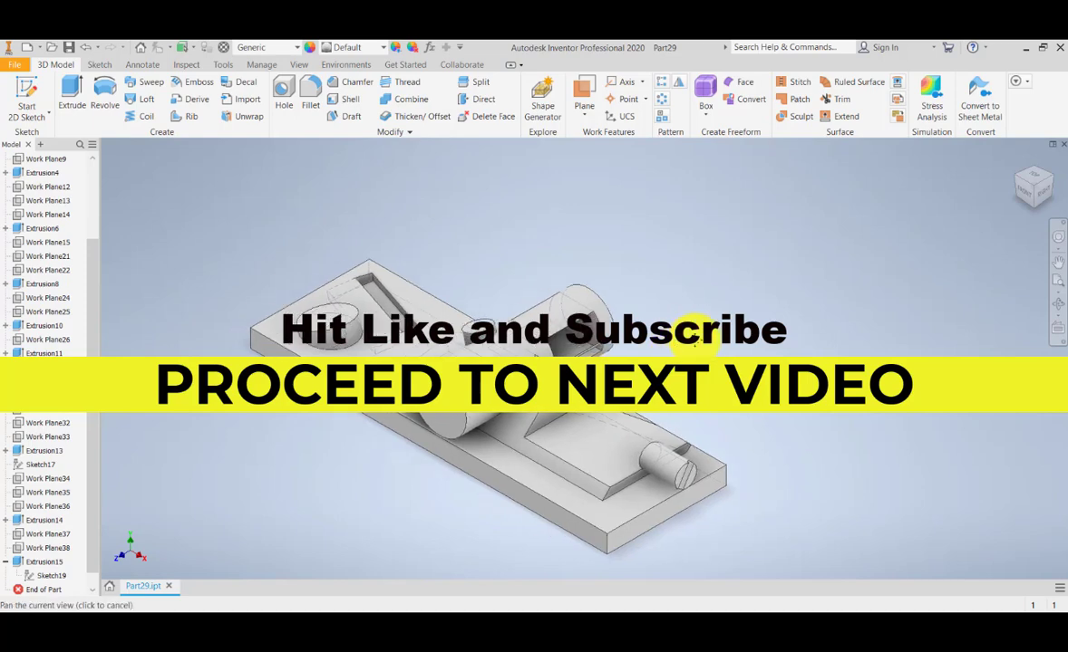
left_click(583, 109)
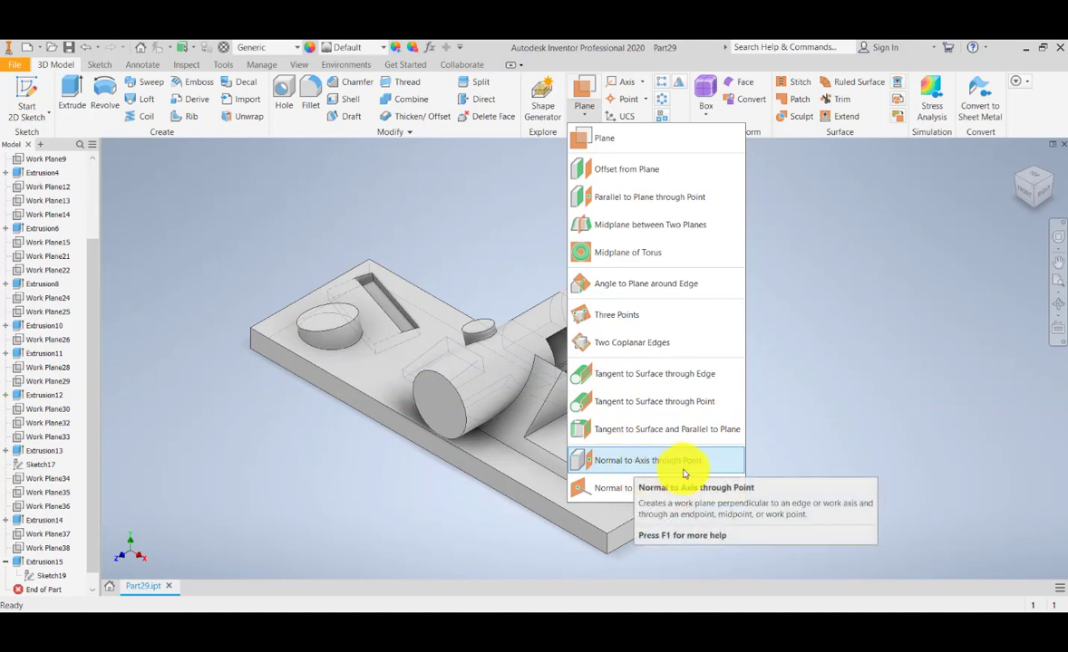
left_click(835, 398)
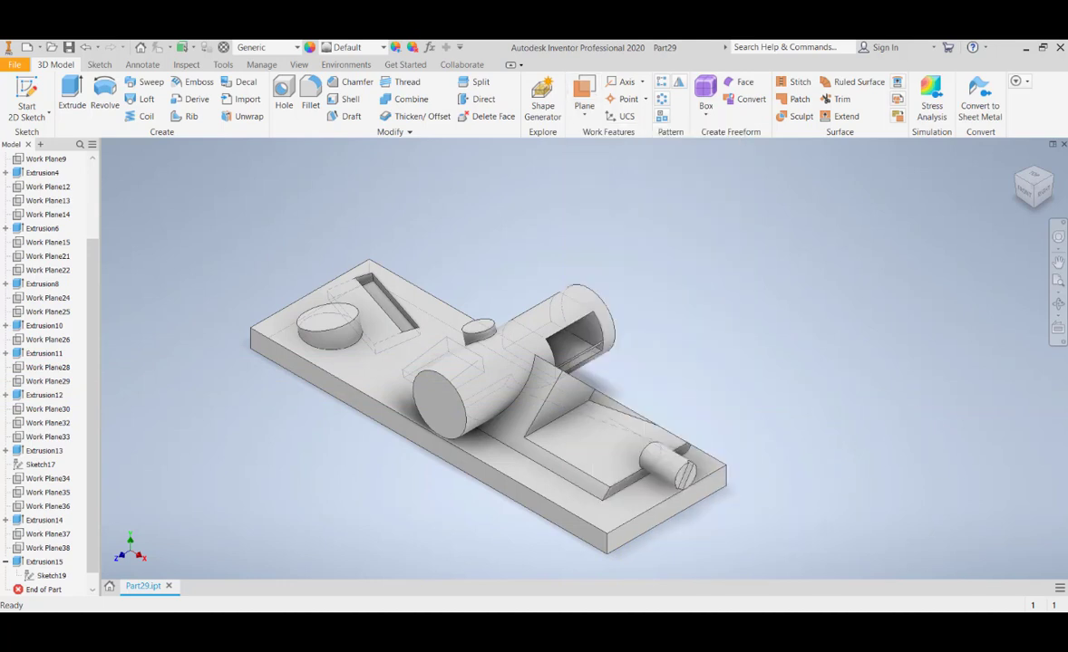